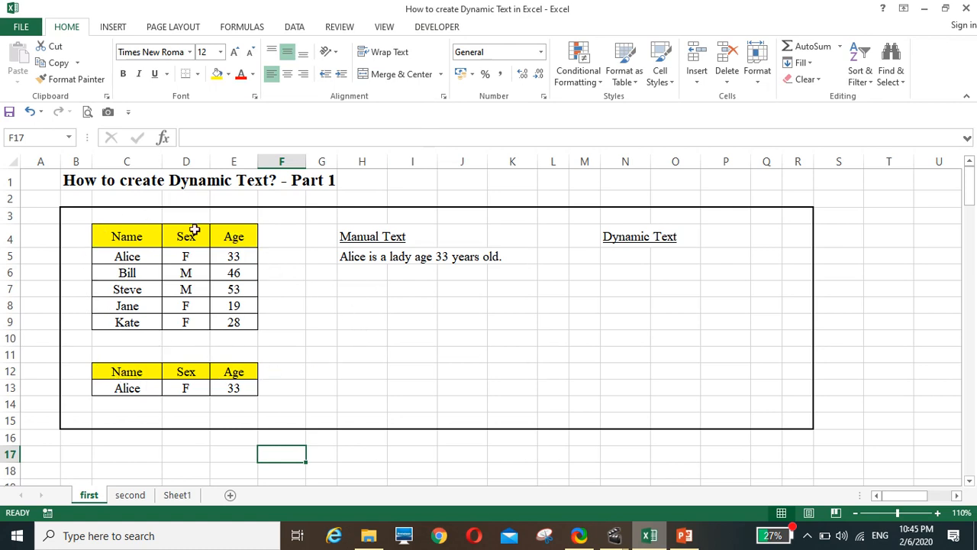
# Choose the second name of the list as the lookup name in cell C13.
pyautogui.click(125, 389)
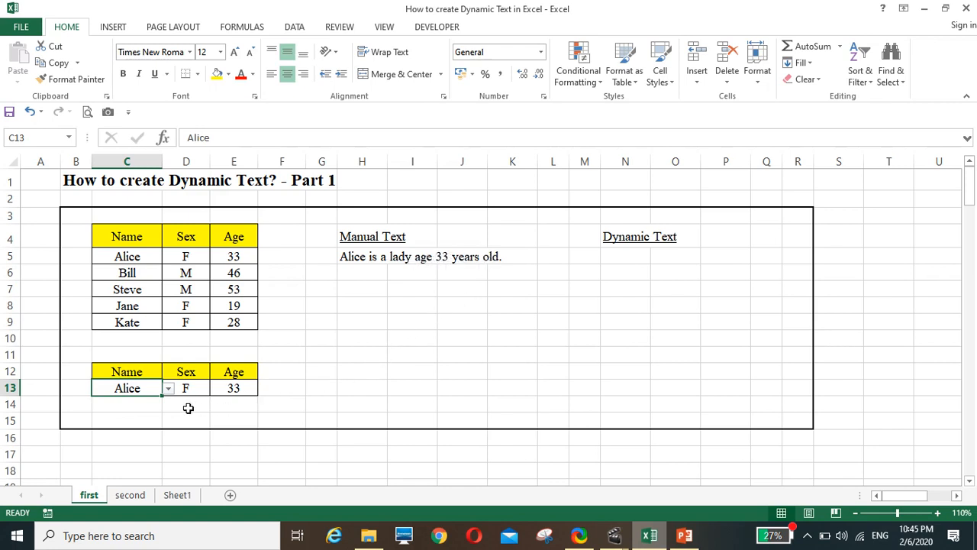
pyautogui.click(167, 388)
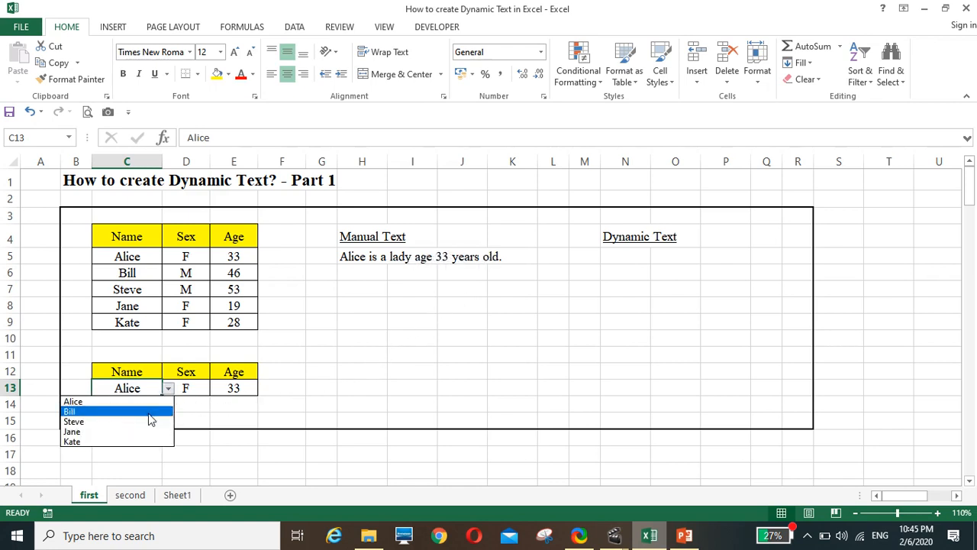
pyautogui.click(148, 413)
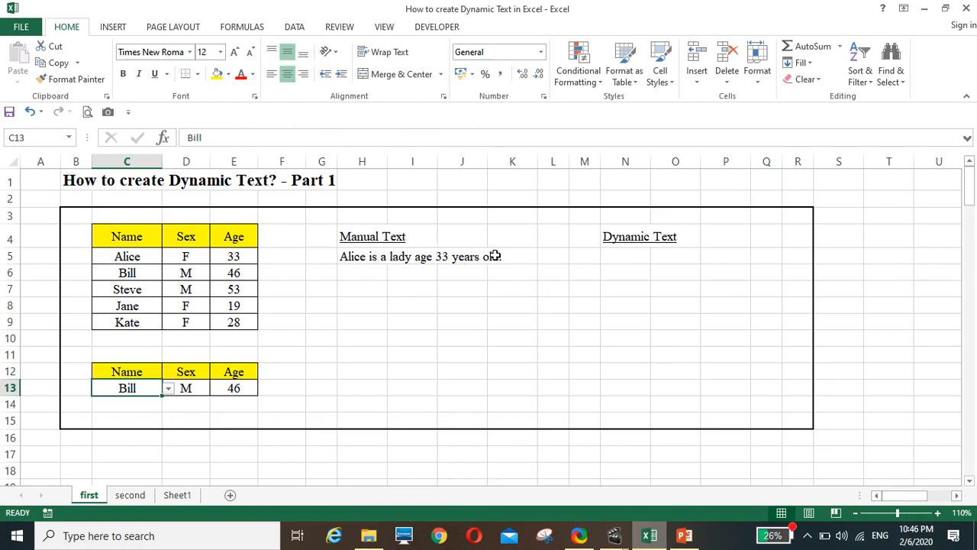
# Enter a dashed note in H6 stating that the text with the person's first name is "related to cell C13.".
pyautogui.click(352, 276)
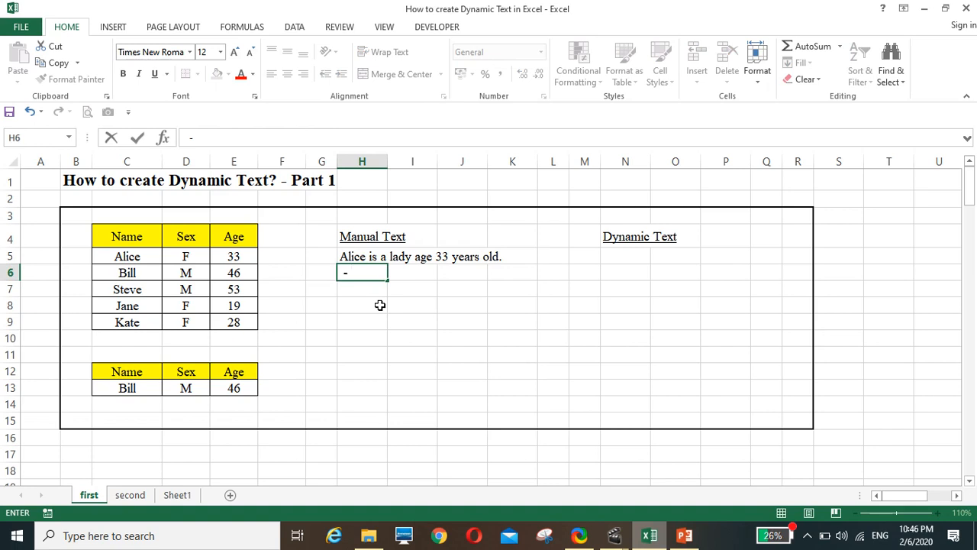
pyautogui.write('- A')
pyautogui.press('BackSpace')
pyautogui.write('text Alice')
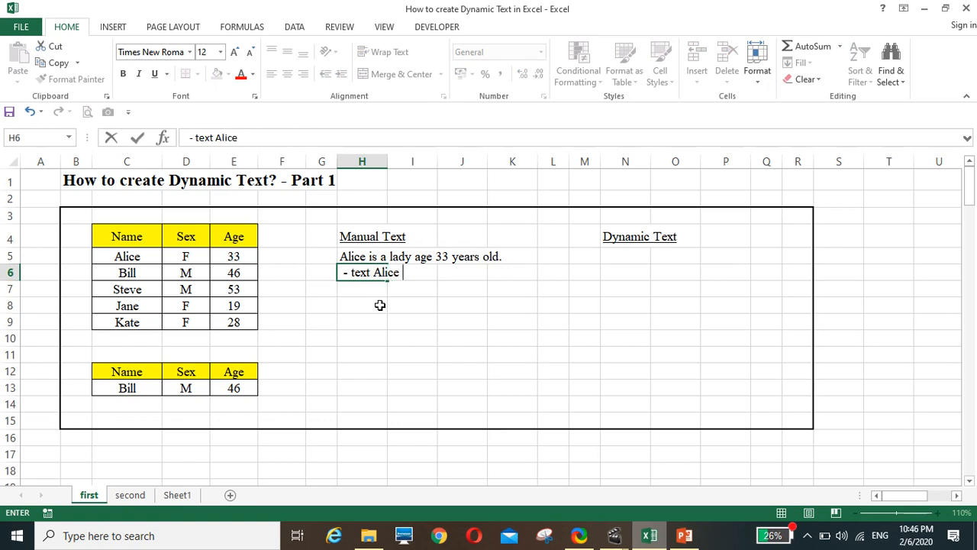
pyautogui.write(' w')
pyautogui.press('BackSpace')
pyautogui.write('related to')
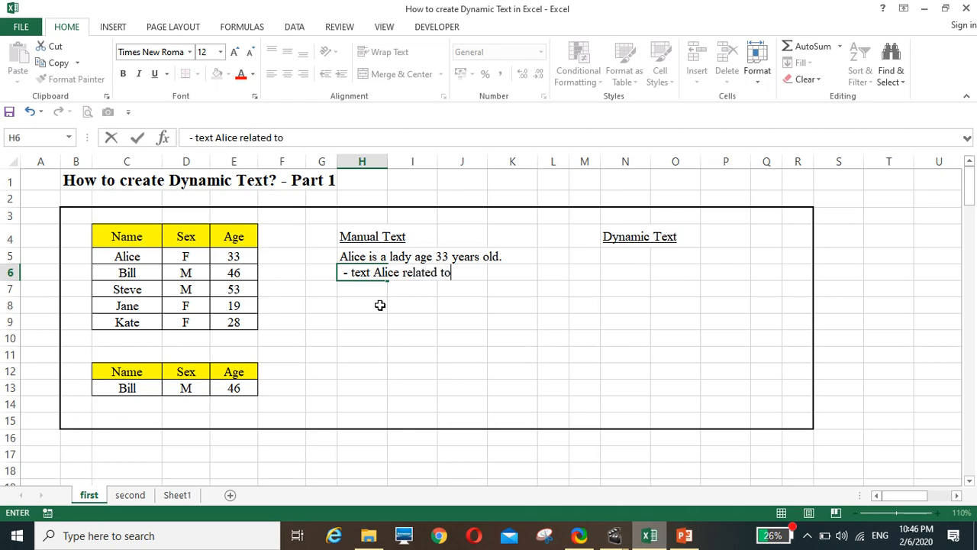
pyautogui.write(' cell')
pyautogui.write('C13.')
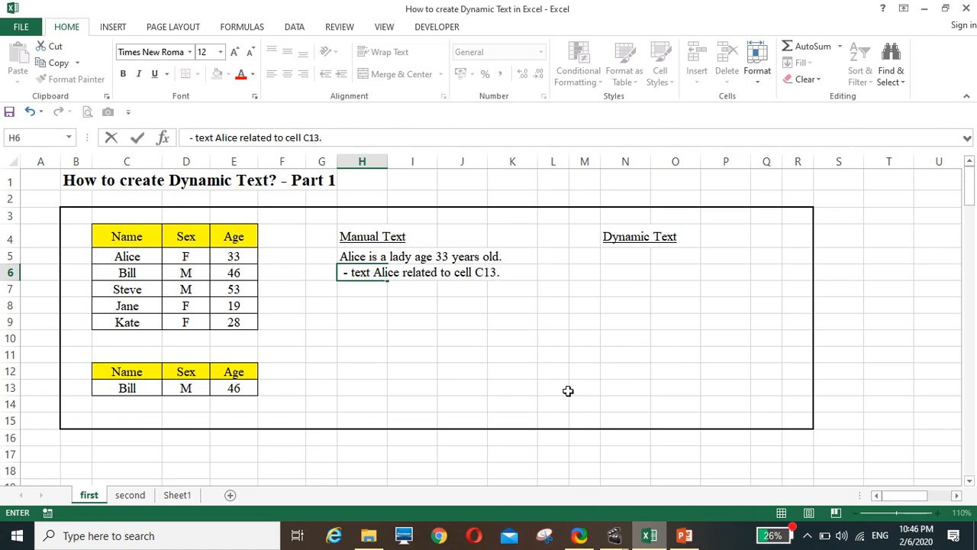
pyautogui.press('Return')
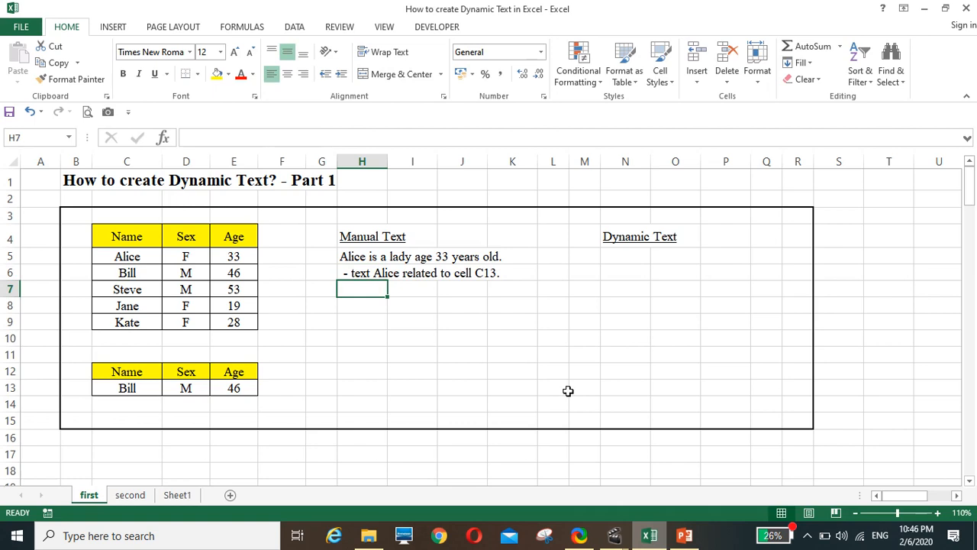
# Enter the note "- text is a" in cell H7.
pyautogui.write('- tes')
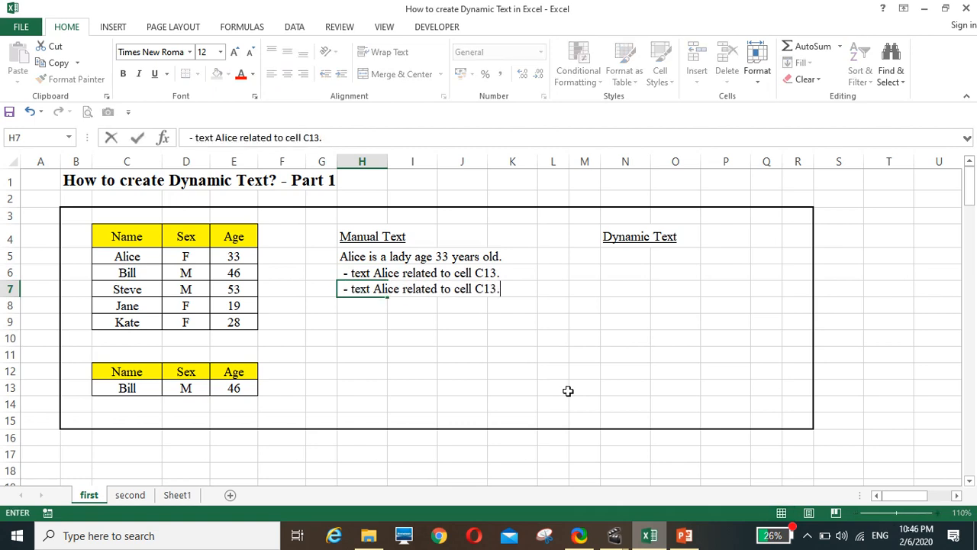
pyautogui.write('t')
pyautogui.press('BackSpace')
pyautogui.press('BackSpace')
pyautogui.write('x')
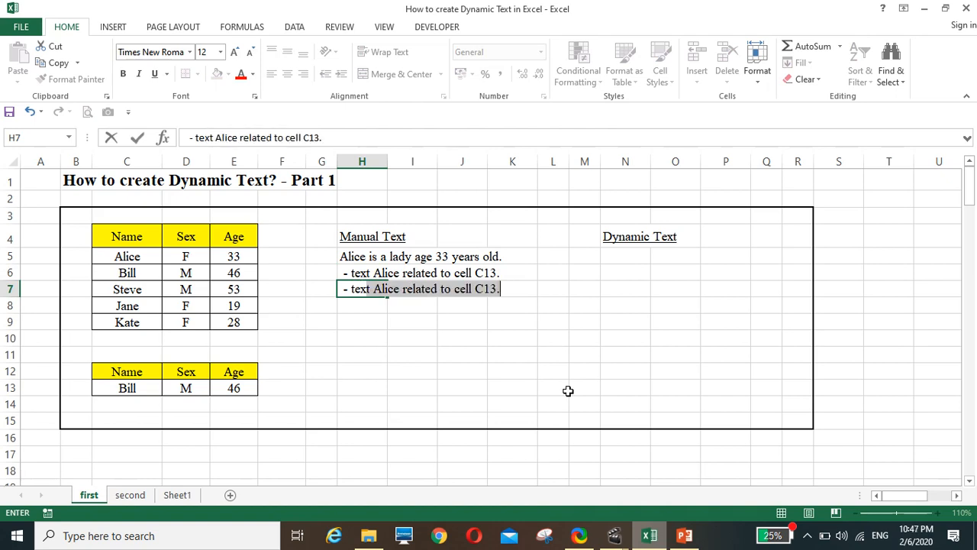
pyautogui.write('t is a')
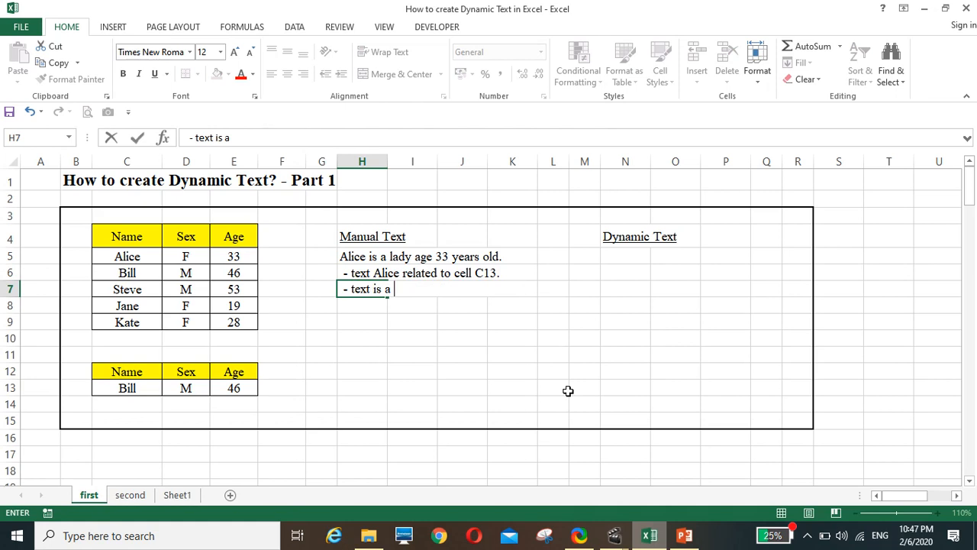
pyautogui.press('Return')
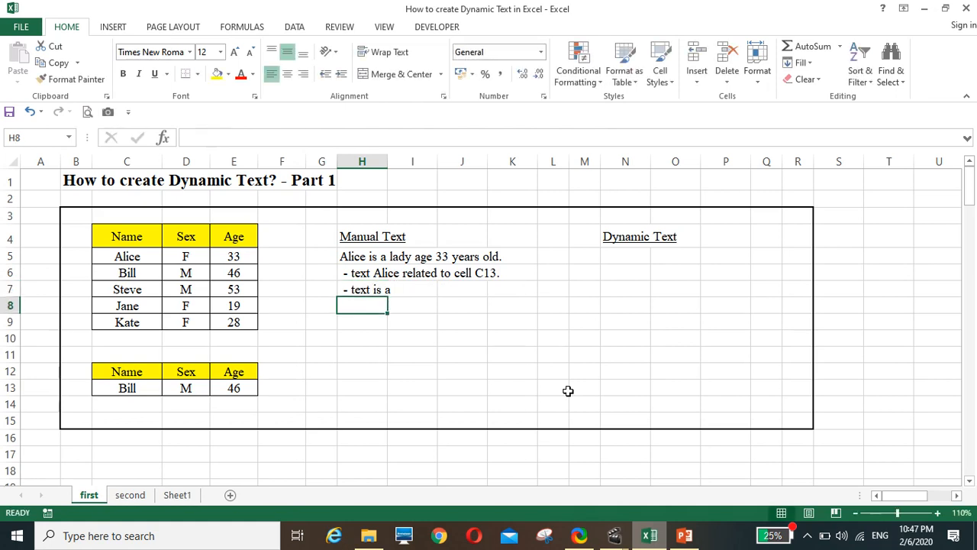
# Enter the note "- text lady related to cell D13." in cell H8.
pyautogui.write('- ')
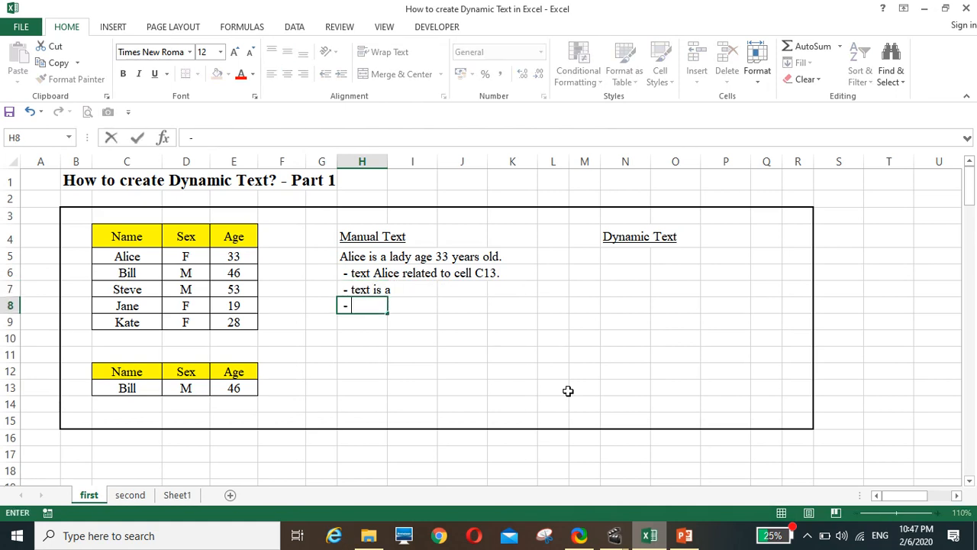
pyautogui.write('text lady related to ')
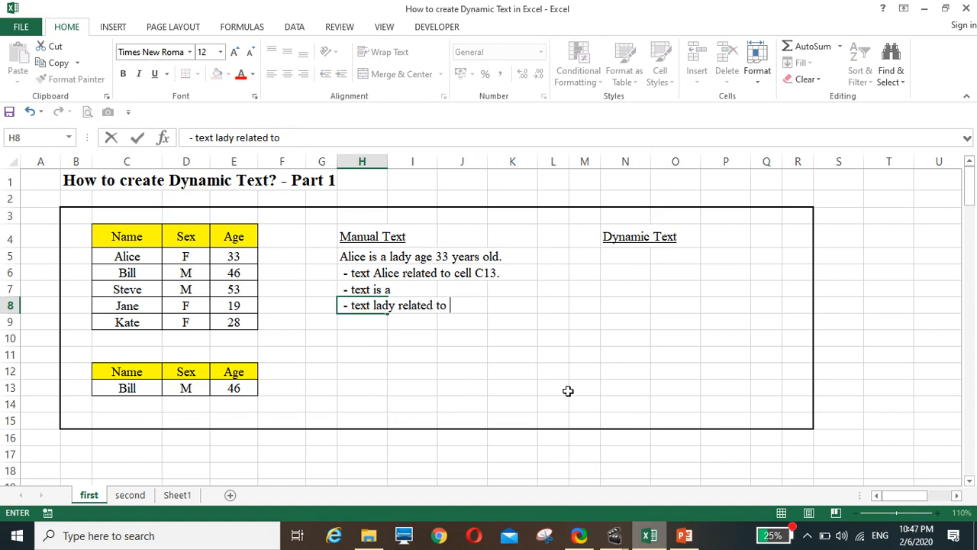
pyautogui.write('cell')
pyautogui.write('D13.')
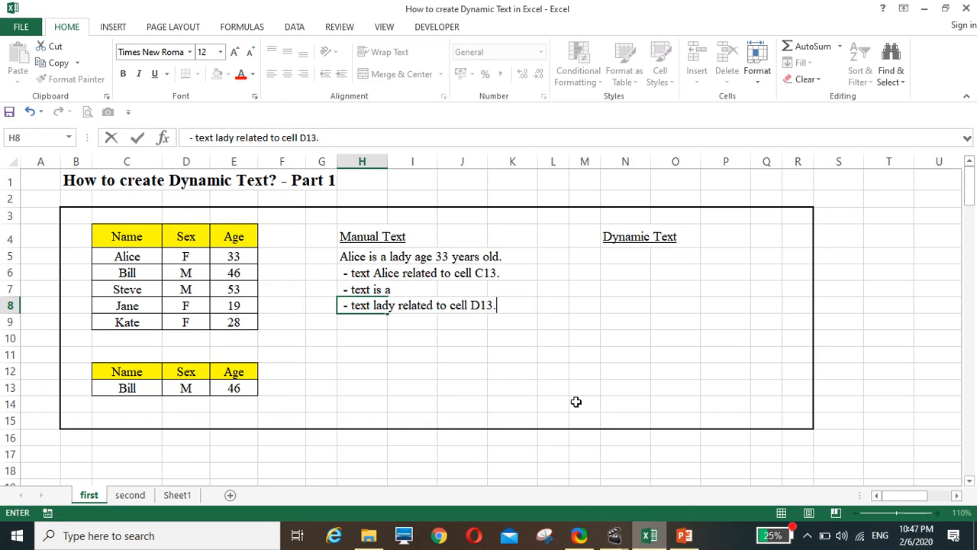
pyautogui.press('Return')
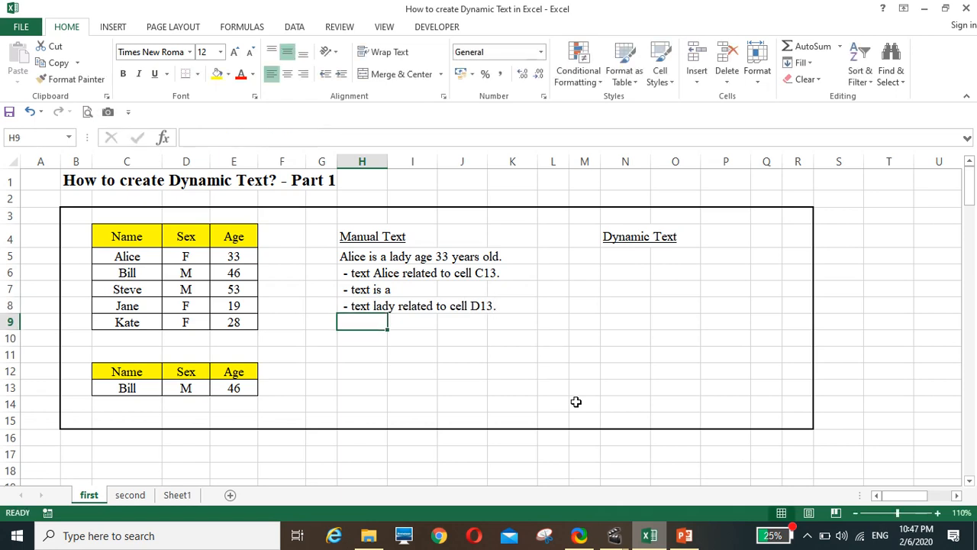
# Enter the note "- text age." in cell H9.
pyautogui.write('-')
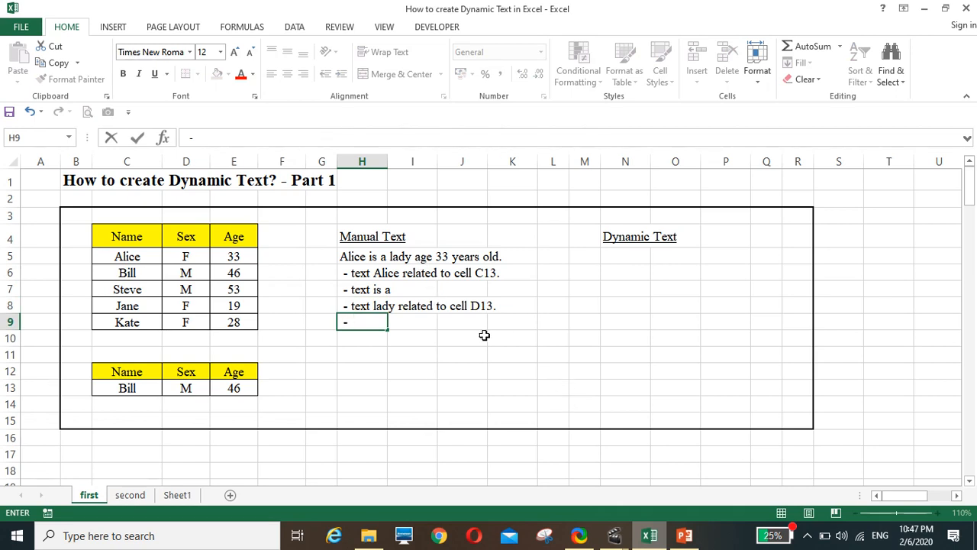
pyautogui.write(' text age.')
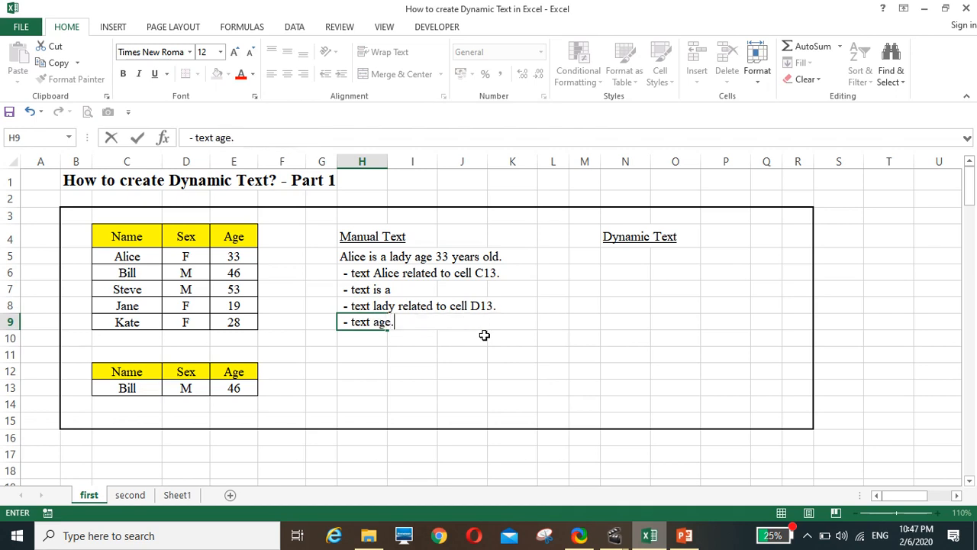
pyautogui.press('Return')
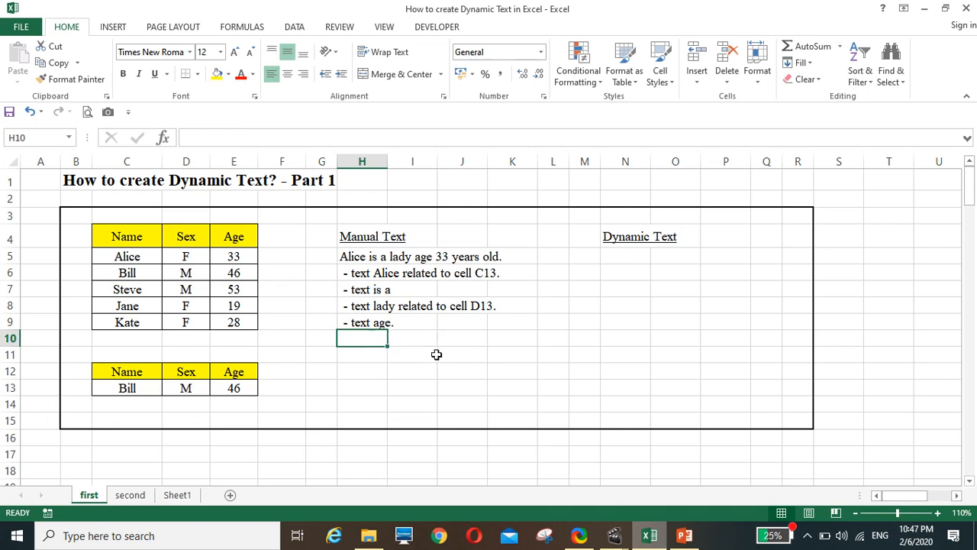
# Enter the note "- text 33 related to cell E13." in cell H10.
pyautogui.write('- t')
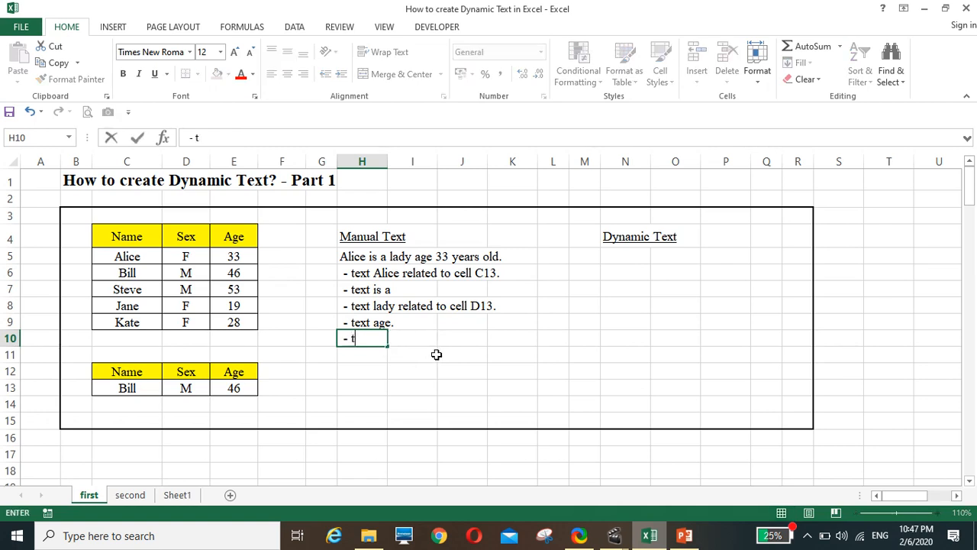
pyautogui.write('ext 33 rela')
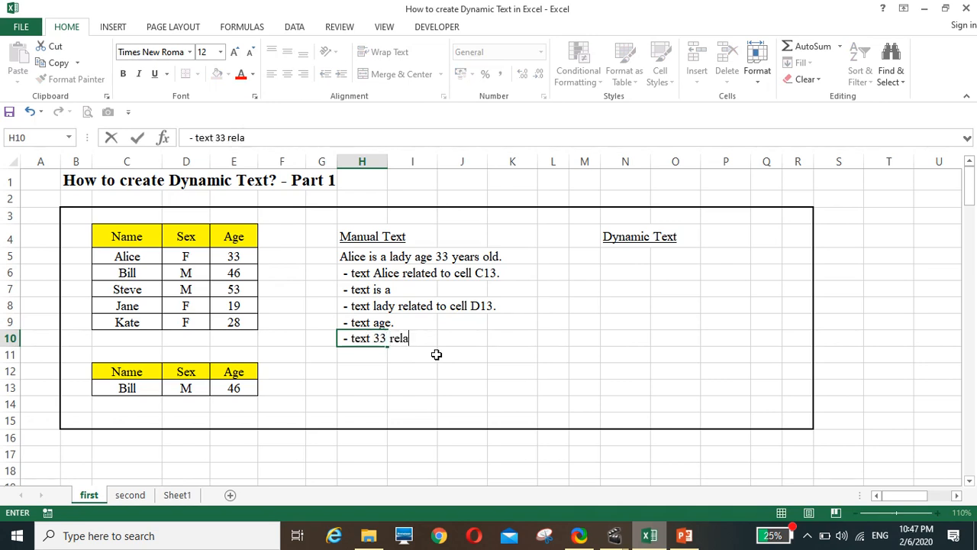
pyautogui.write('ted to cell')
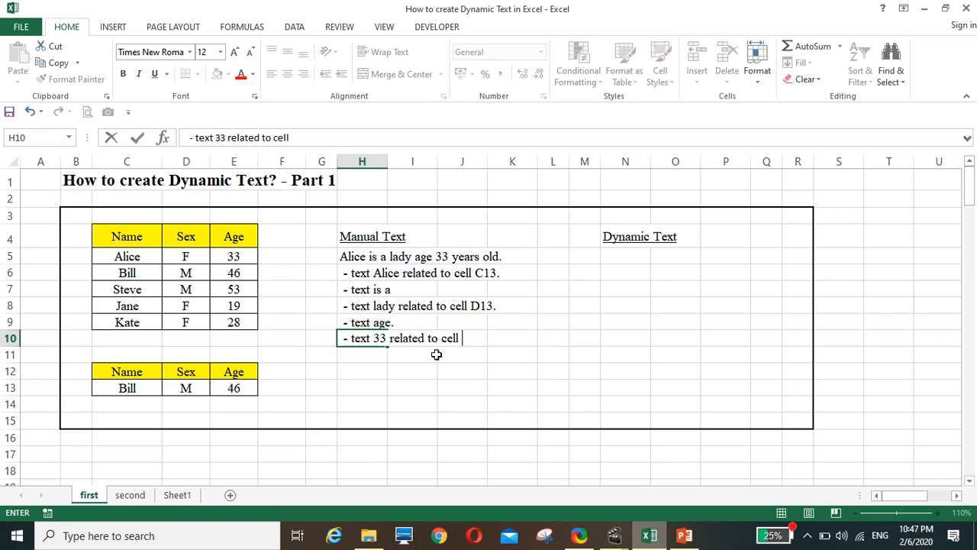
pyautogui.write(' E13.')
pyautogui.click(368, 357)
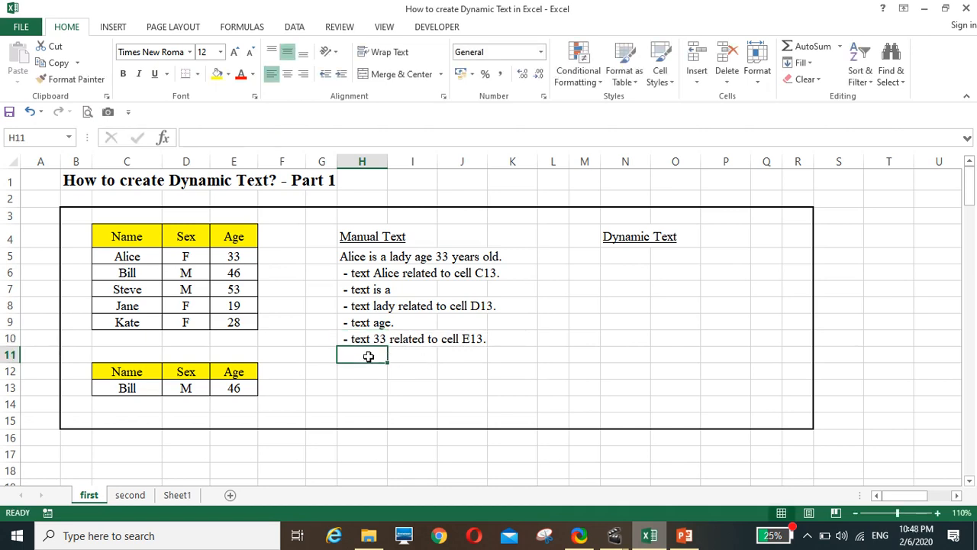
# Enter the note "- text years old." in cell H11.
pyautogui.write('-')
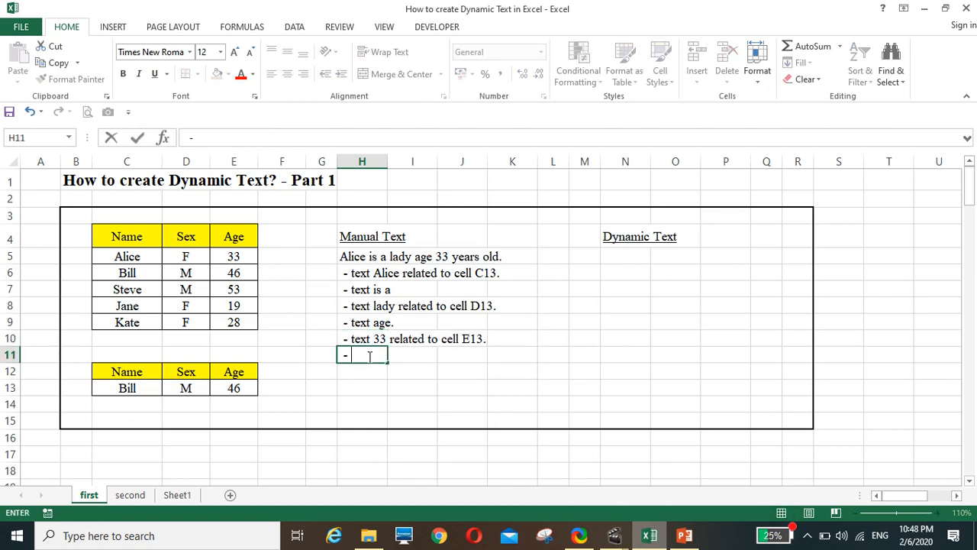
pyautogui.write(' text years ')
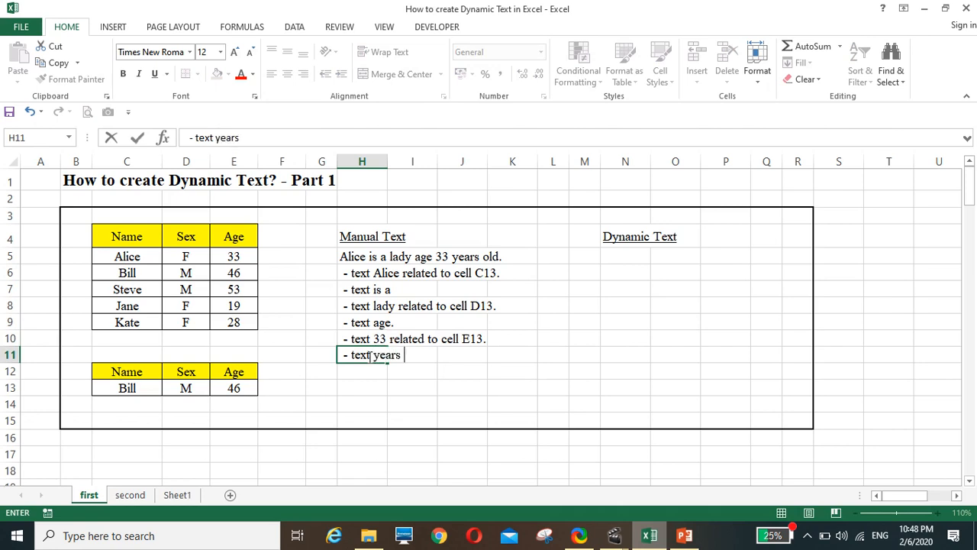
pyautogui.write('old.')
pyautogui.press('Return')
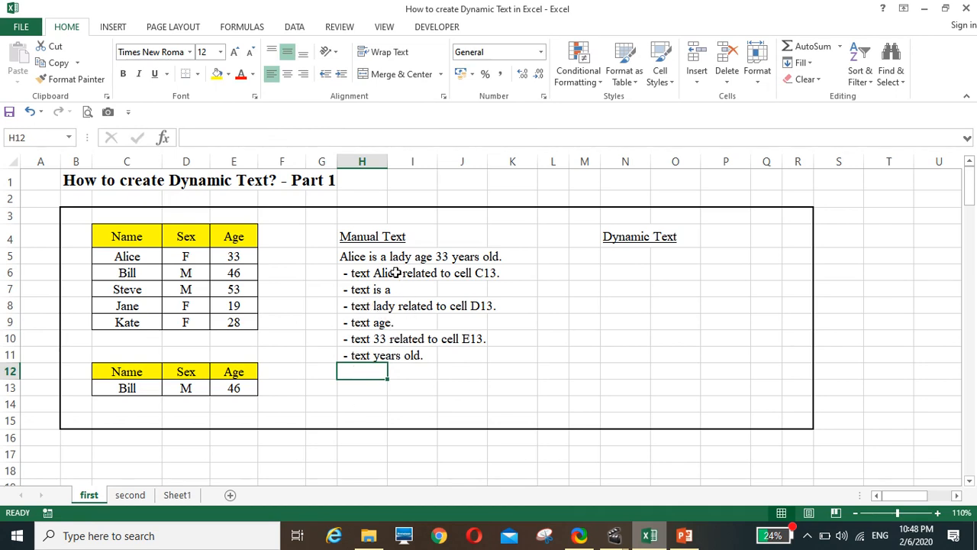
# Enter the note "ampersand sign, &" in cell H13.
pyautogui.click(359, 388)
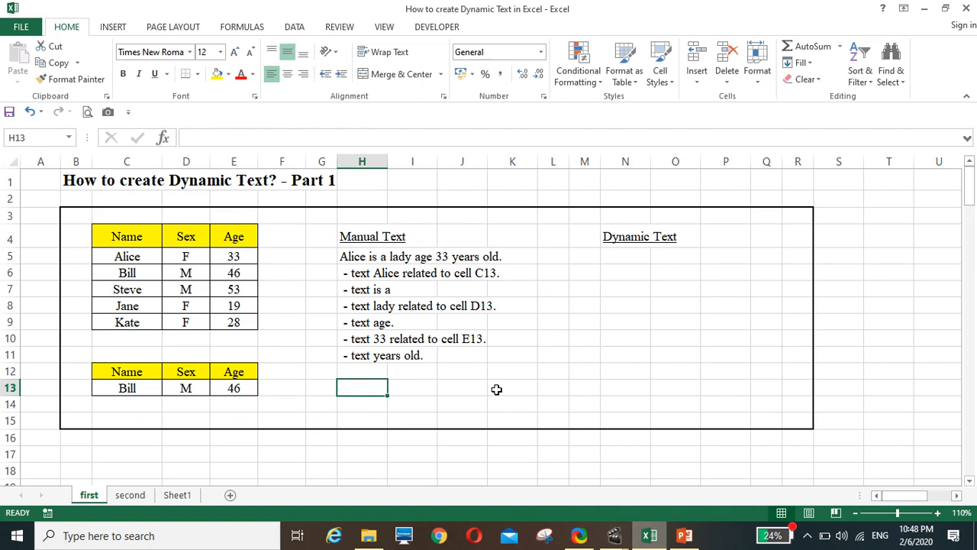
pyautogui.write('ampe')
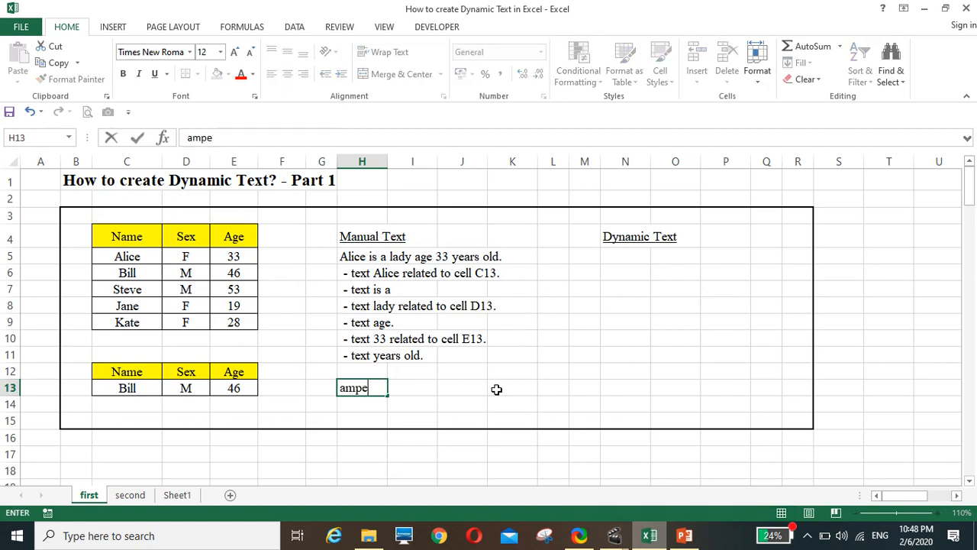
pyautogui.write('rsand sign')
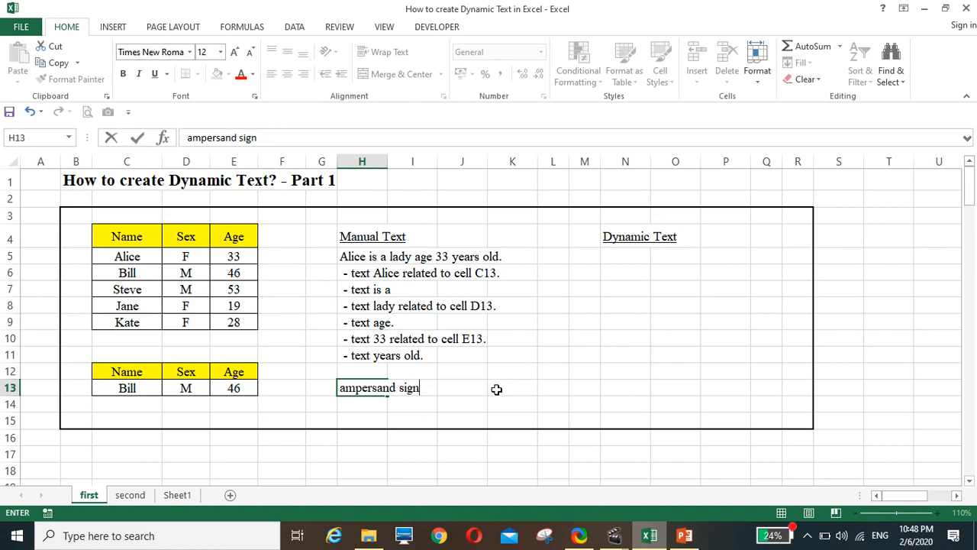
pyautogui.write('&')
pyautogui.press('Return')
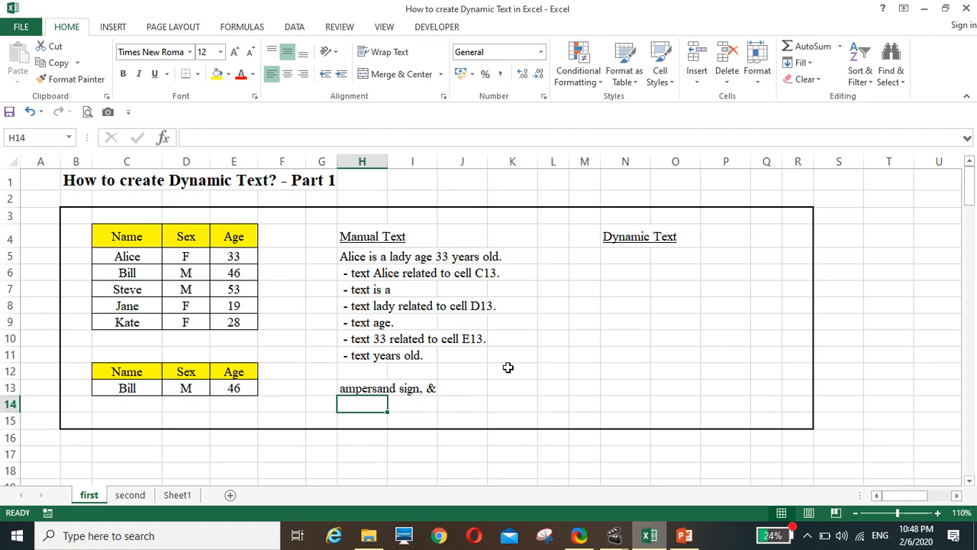
# Enter the note "double quotation for text." in cell H14.
pyautogui.write('doub')
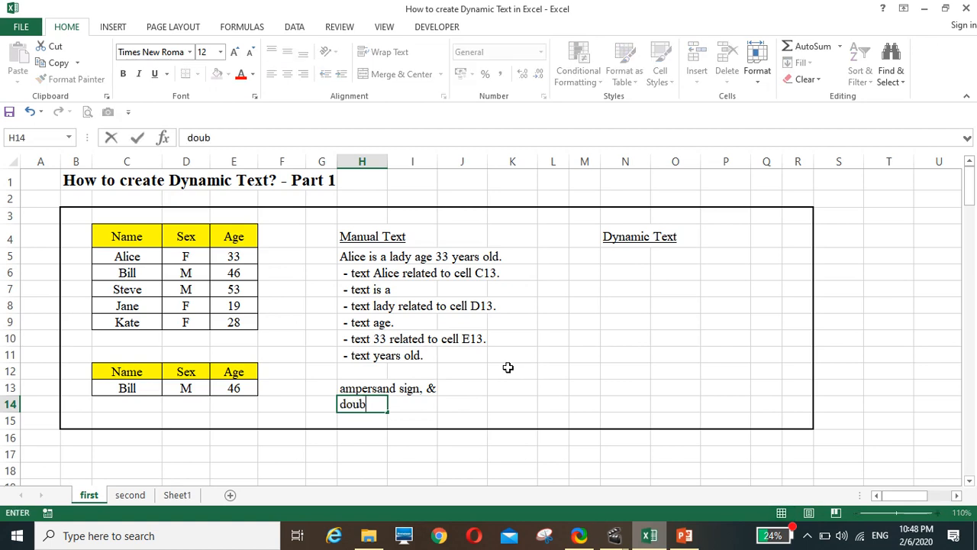
pyautogui.write('le quotation for ')
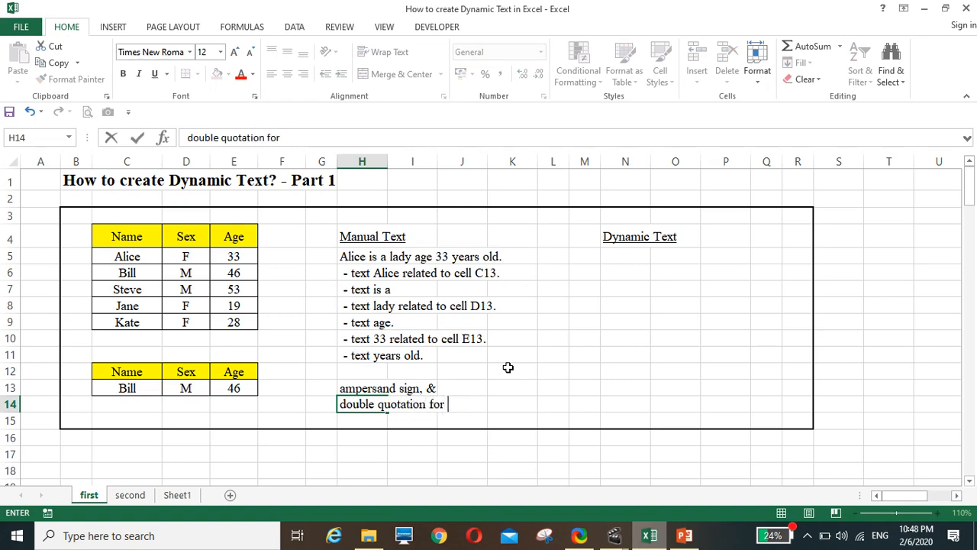
pyautogui.write('text.')
pyautogui.click(538, 355)
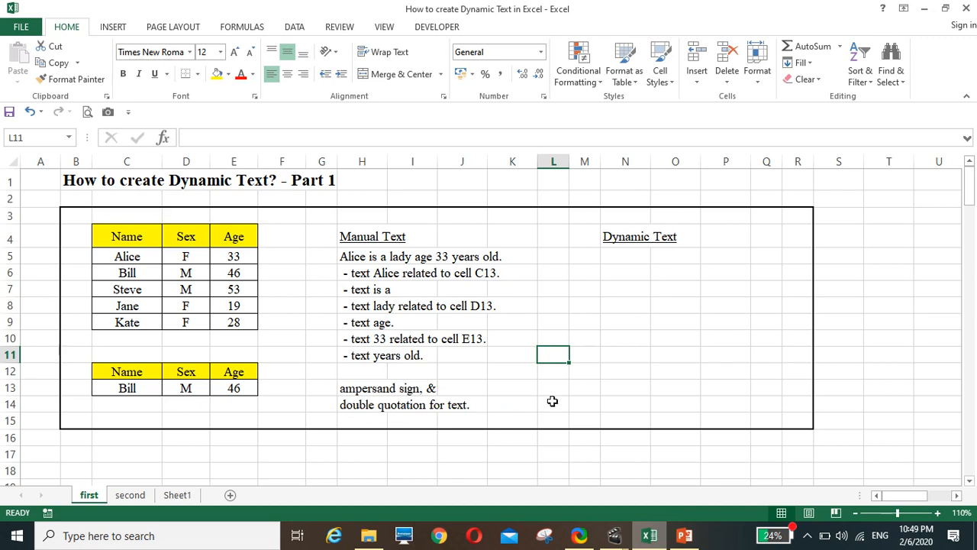
# Enter the formula =C13 in cell N5 under the Dynamic Text heading.
pyautogui.click(617, 256)
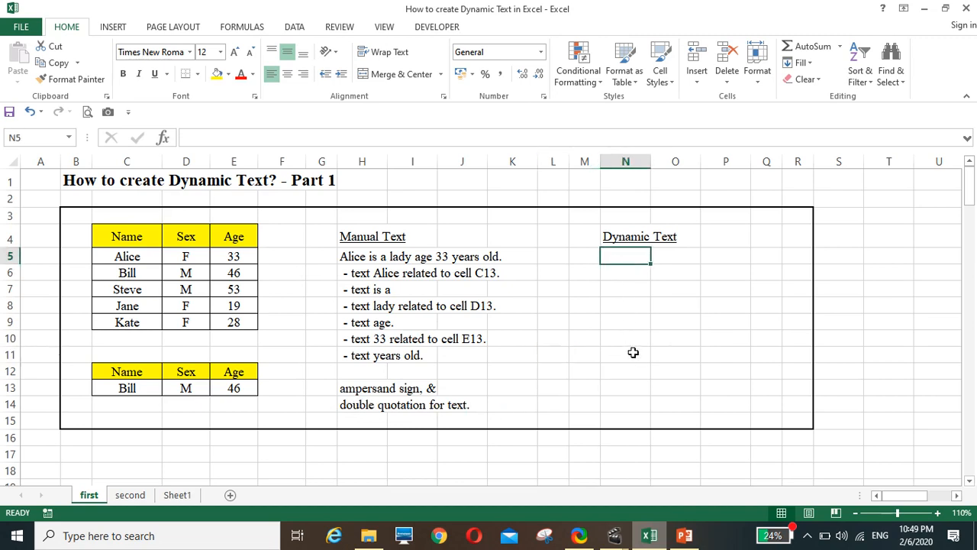
pyautogui.write('=')
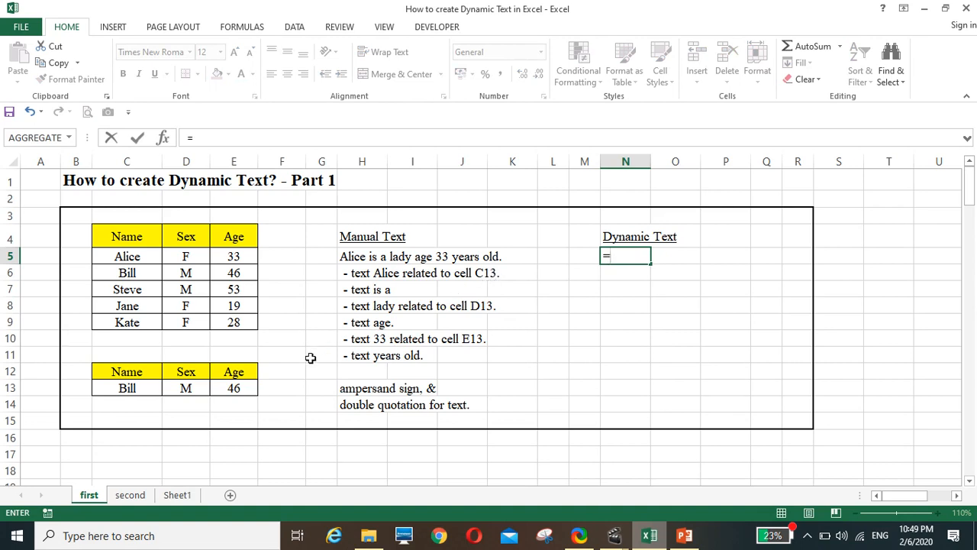
pyautogui.click(128, 388)
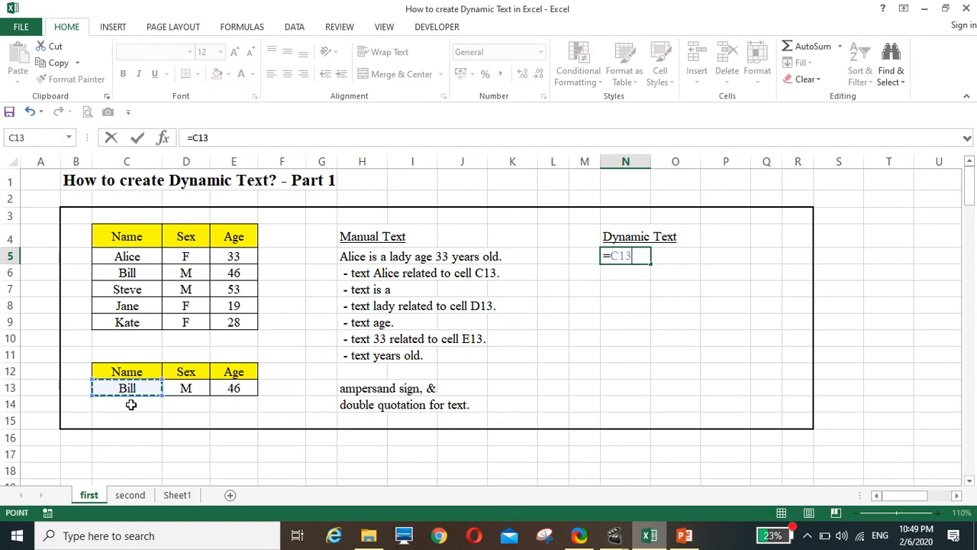
pyautogui.press('Return')
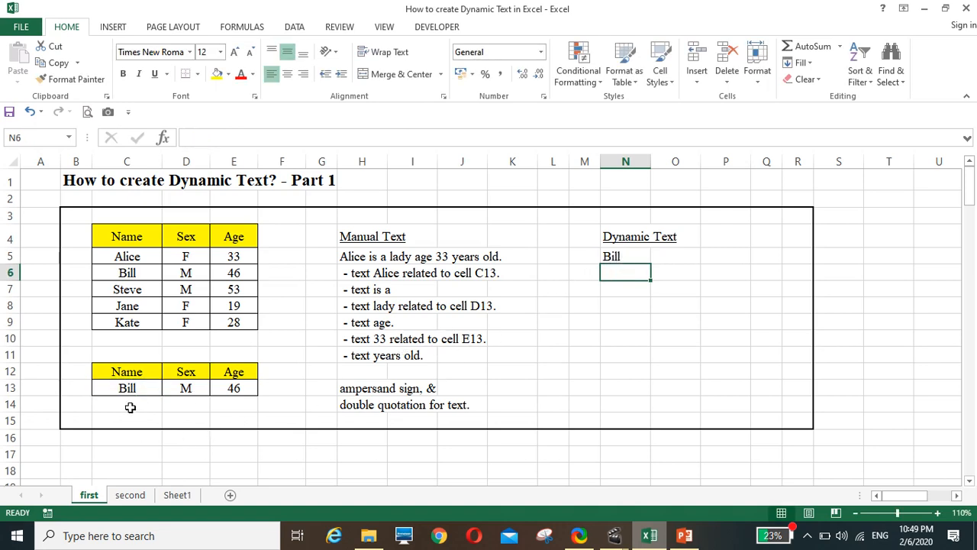
# Switch the name in cell C13 to the first entry of its drop-down list.
pyautogui.click(127, 388)
pyautogui.click(168, 388)
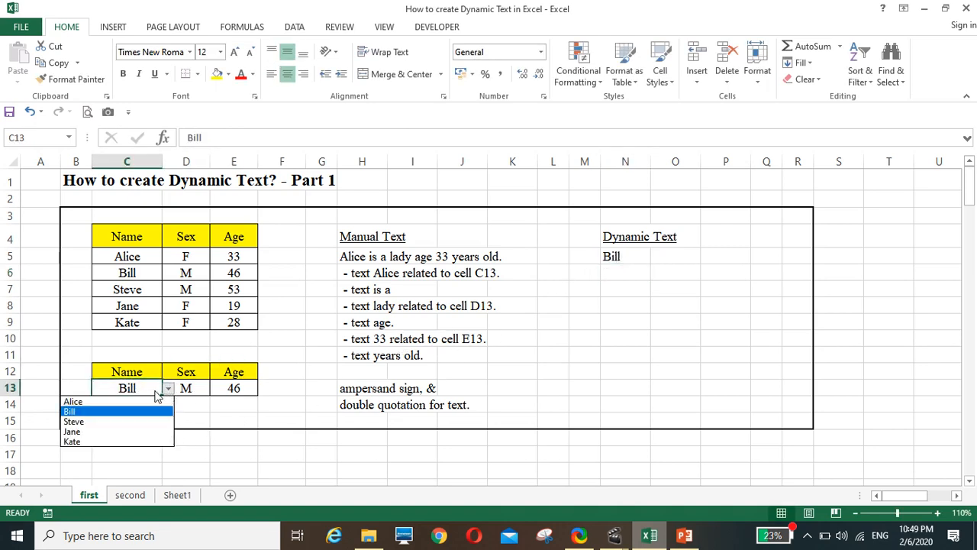
pyautogui.click(74, 401)
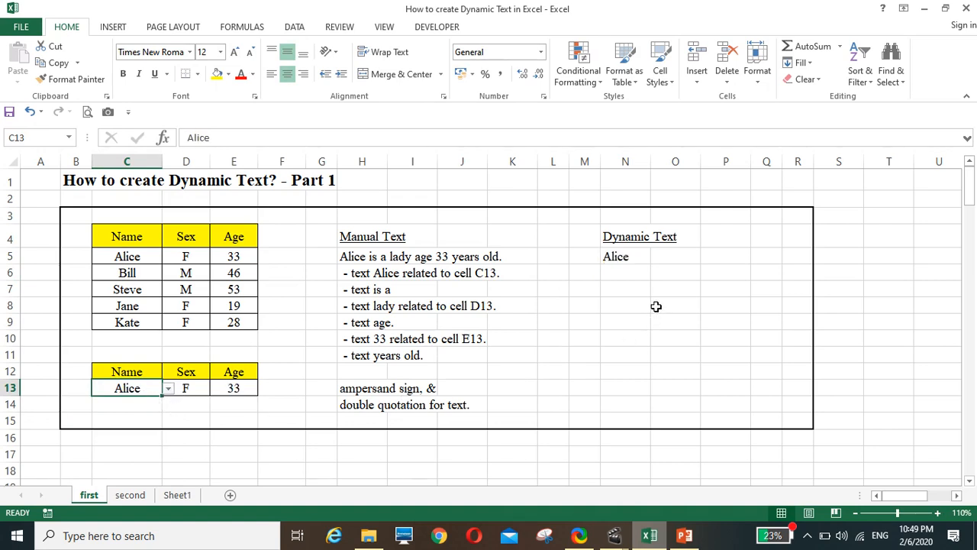
# Append &" is a " to the formula in cell N5, with a space on both sides of the text.
pyautogui.click(631, 256)
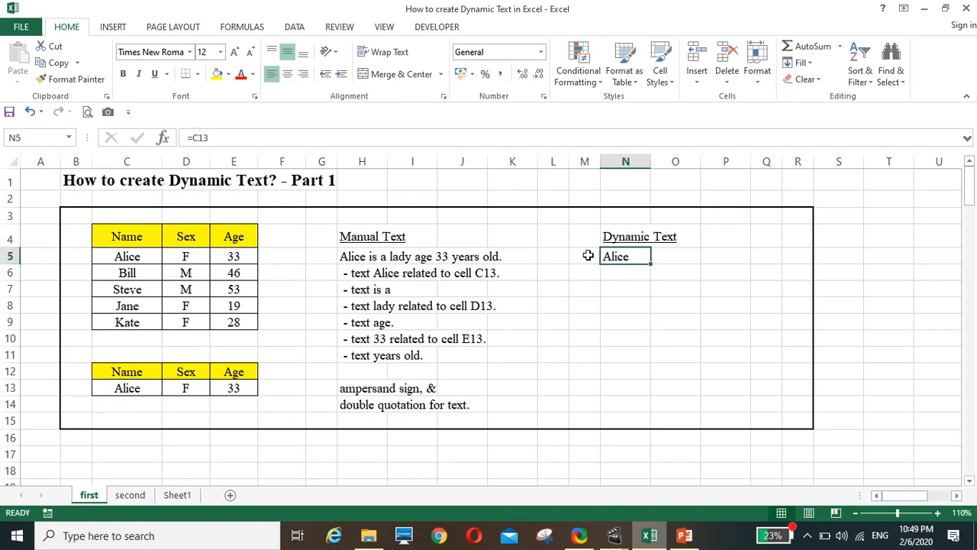
pyautogui.click(229, 139)
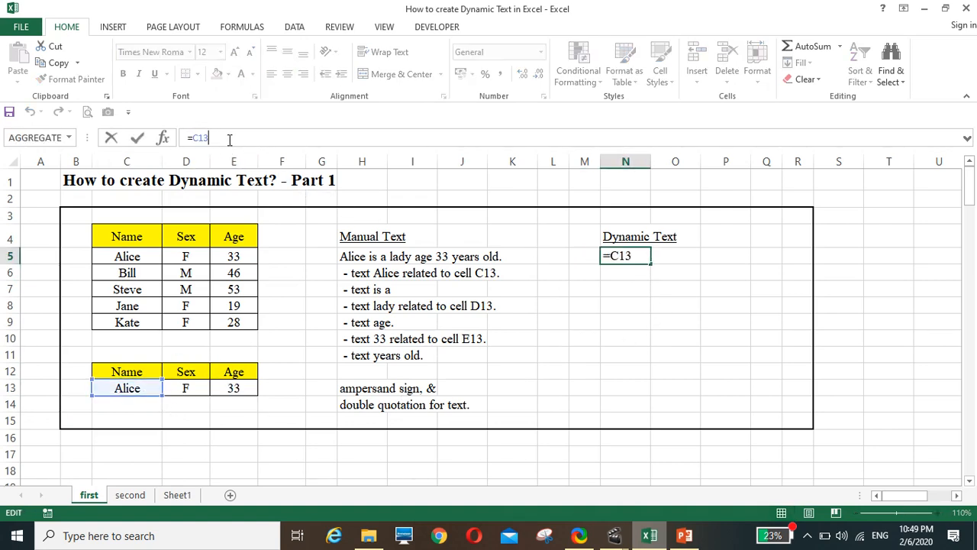
pyautogui.write('&" is a')
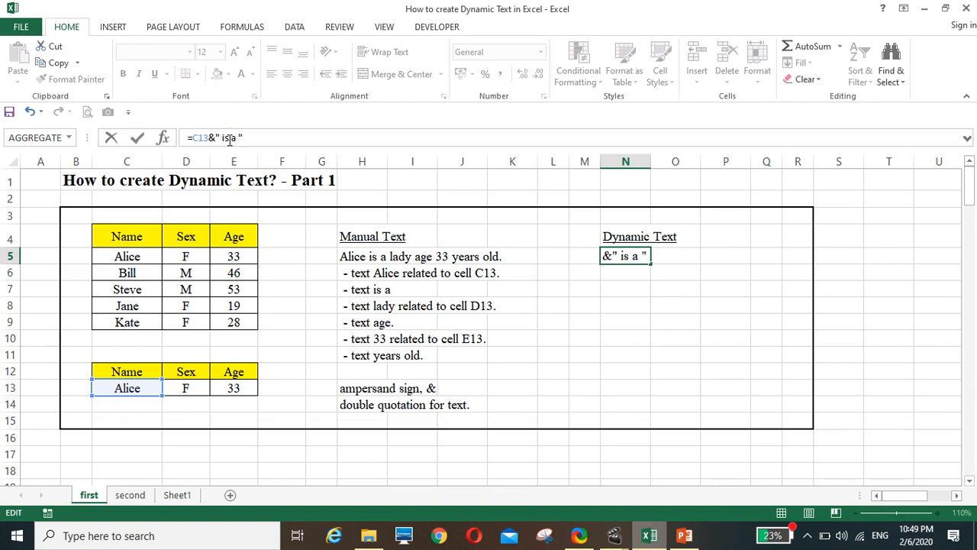
pyautogui.press('Return')
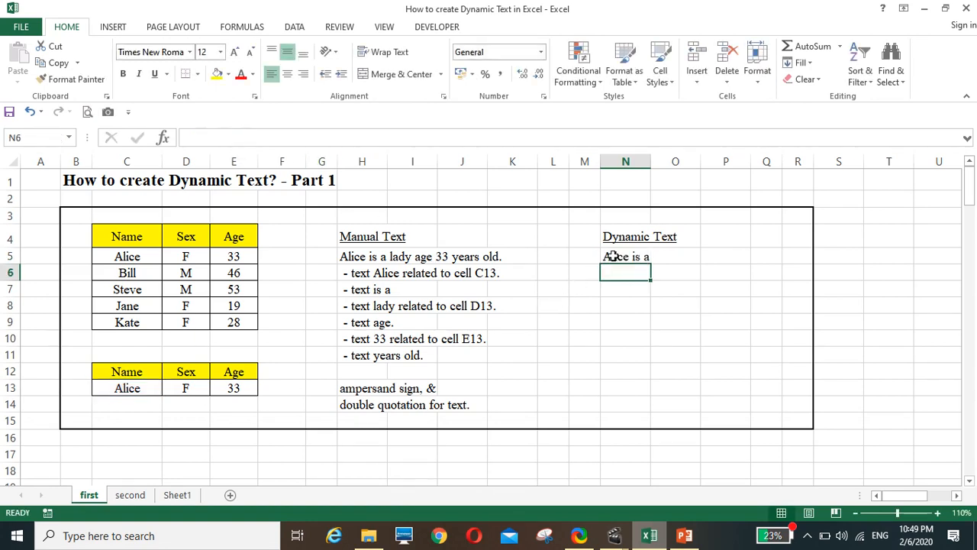
# Append &D13 to the formula in N5 so the sentence picks up the sex cell.
pyautogui.click(609, 256)
pyautogui.click(260, 137)
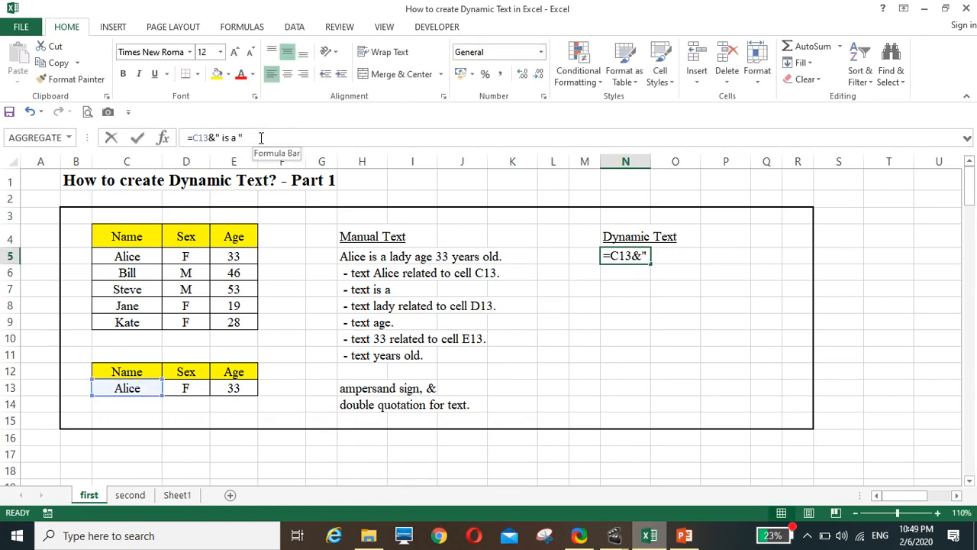
pyautogui.write('&')
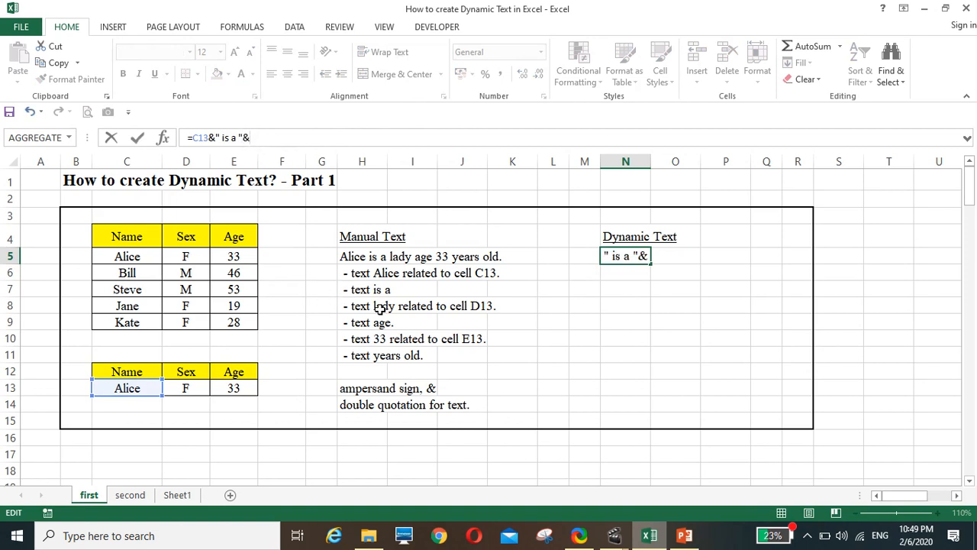
pyautogui.click(186, 389)
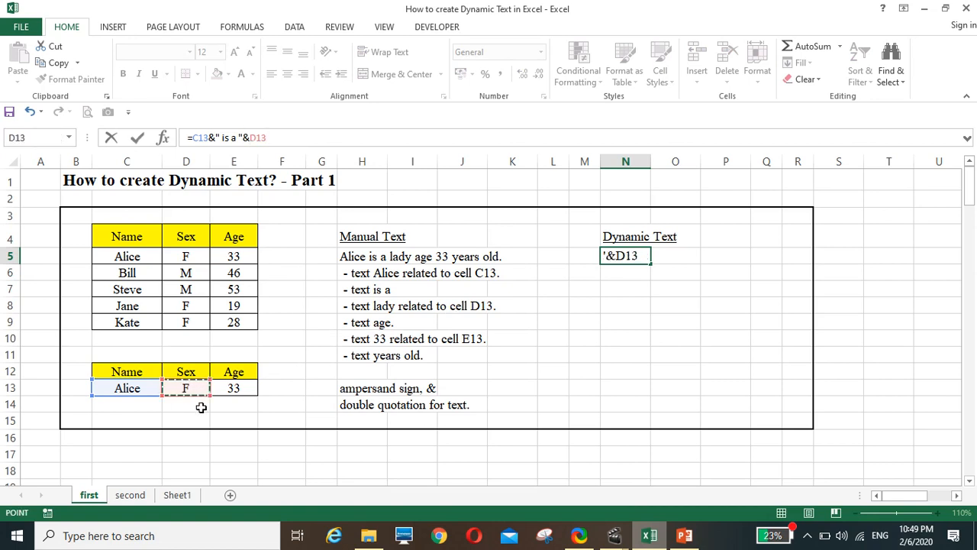
pyautogui.press('Return')
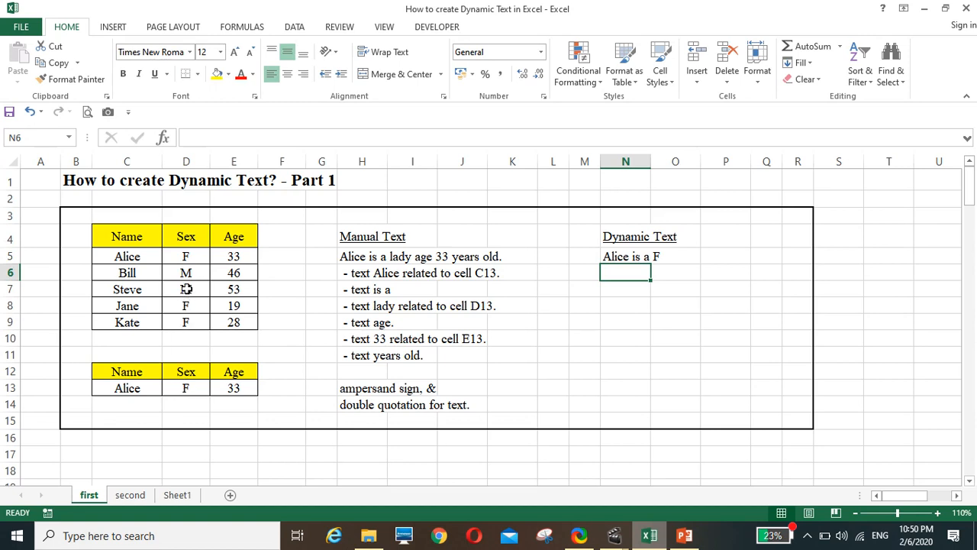
# Replace the D13 reference in the N5 formula with IF(D13="f","lady","man").
pyautogui.click(599, 256)
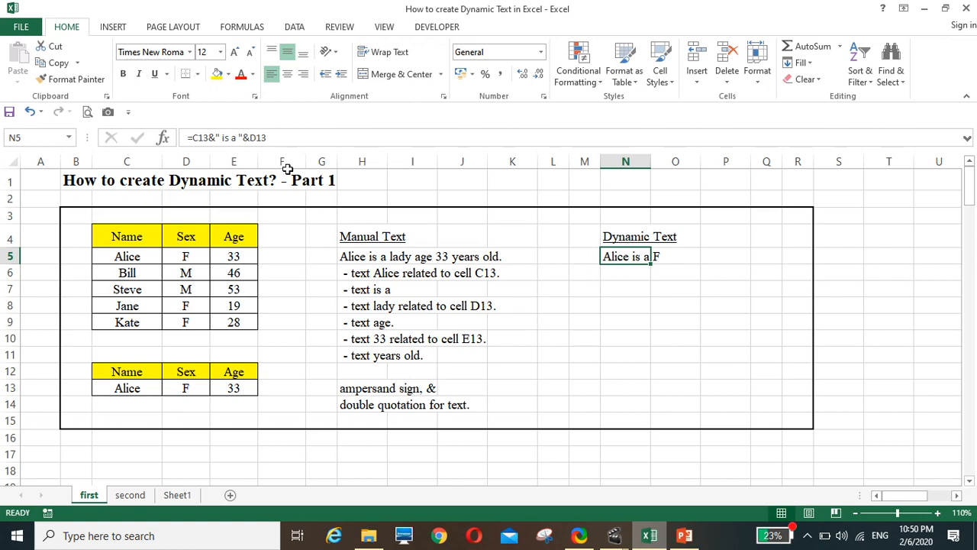
pyautogui.click(252, 137)
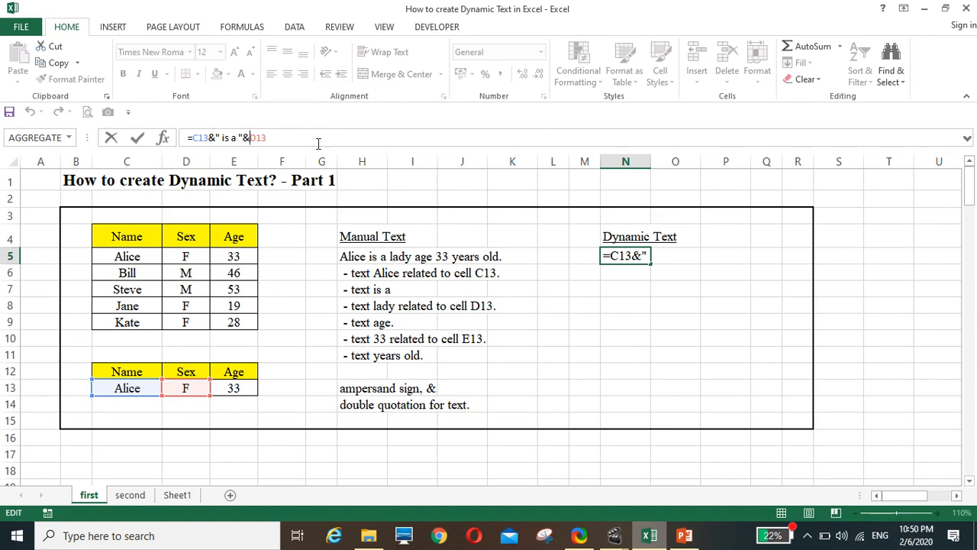
pyautogui.write('if')
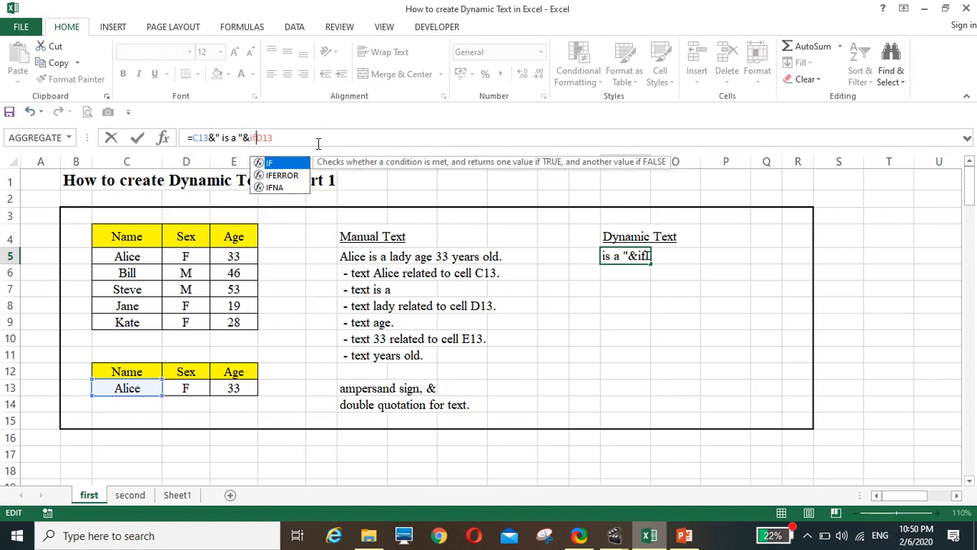
pyautogui.write('(D13')
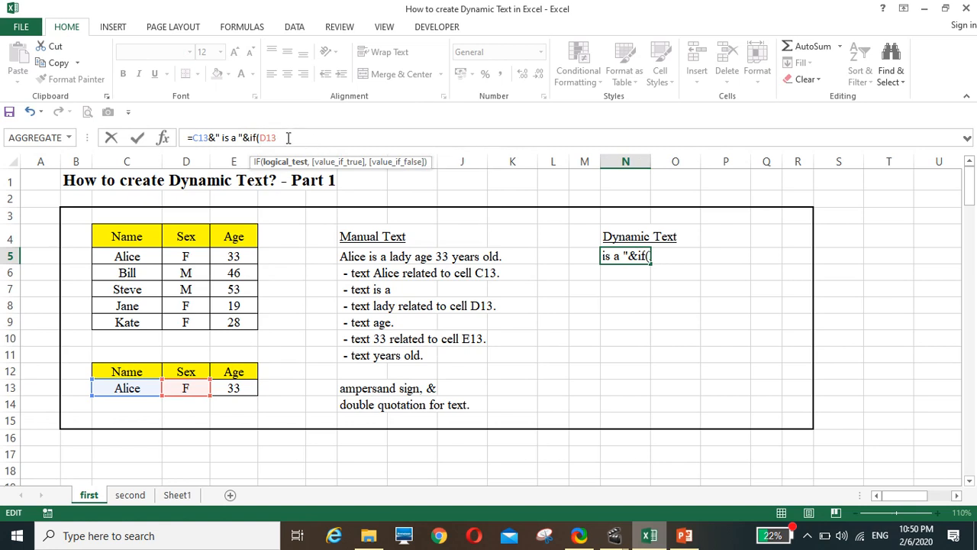
pyautogui.write('="f",')
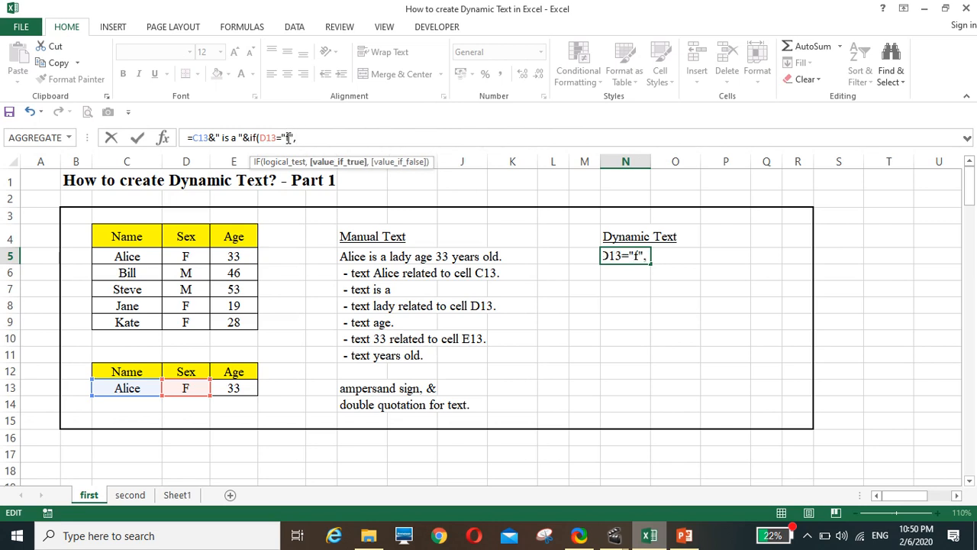
pyautogui.write('"lady')
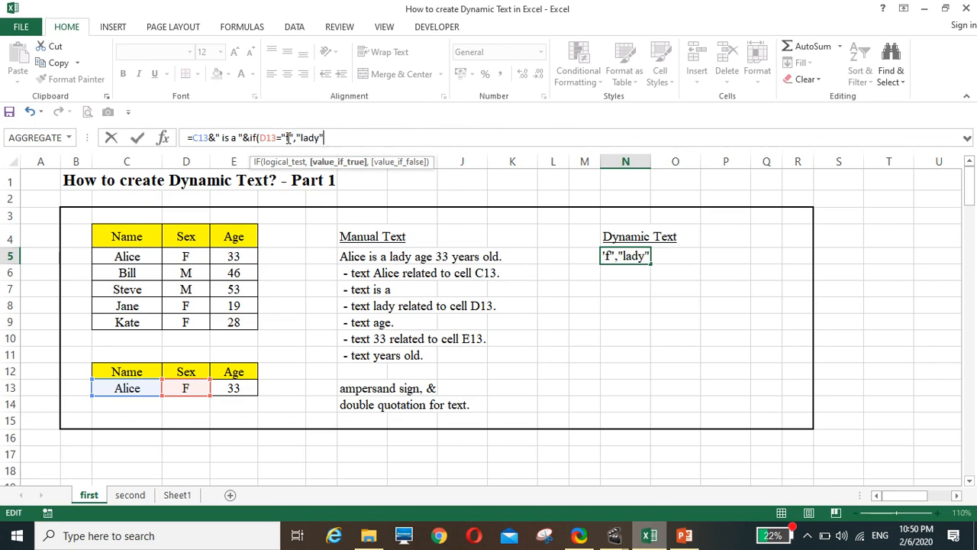
pyautogui.write('",')
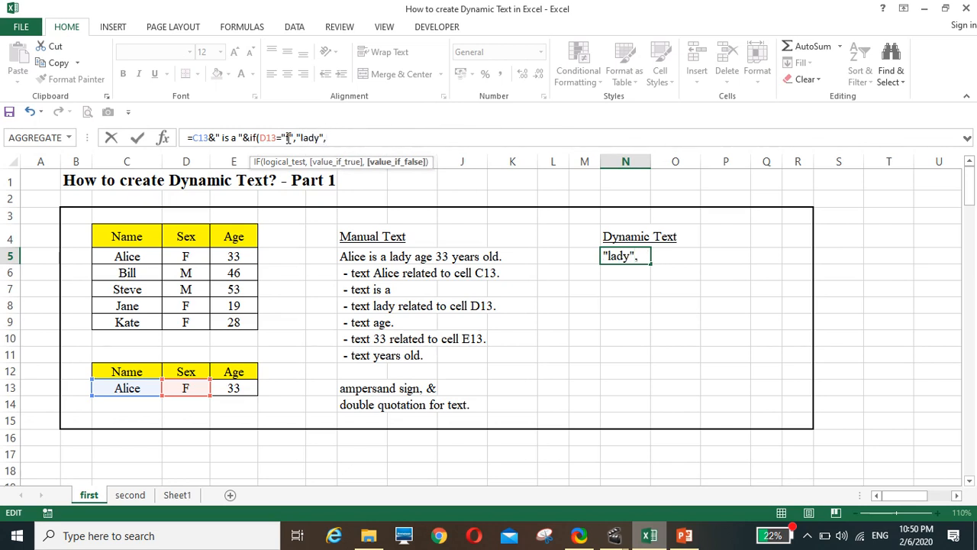
pyautogui.write('"man')
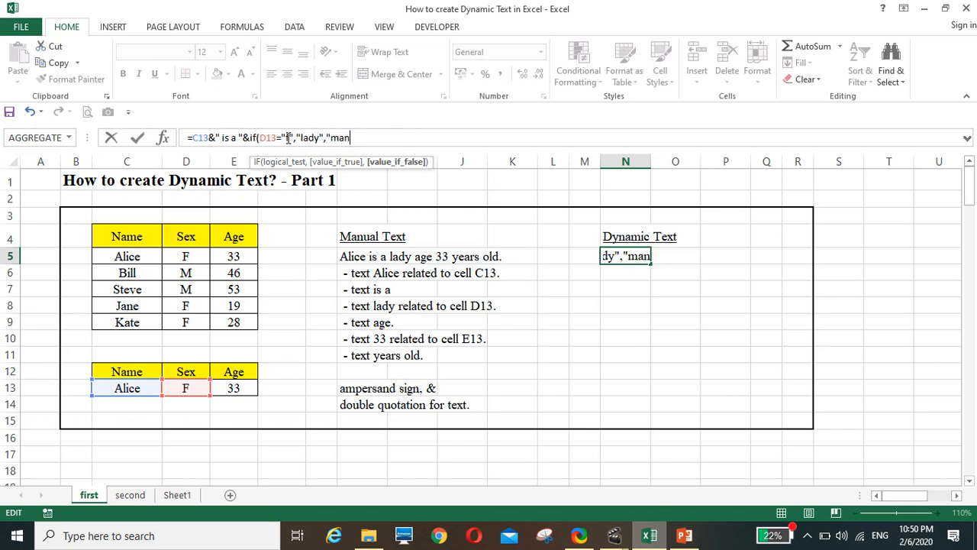
pyautogui.write('")')
pyautogui.click(288, 137)
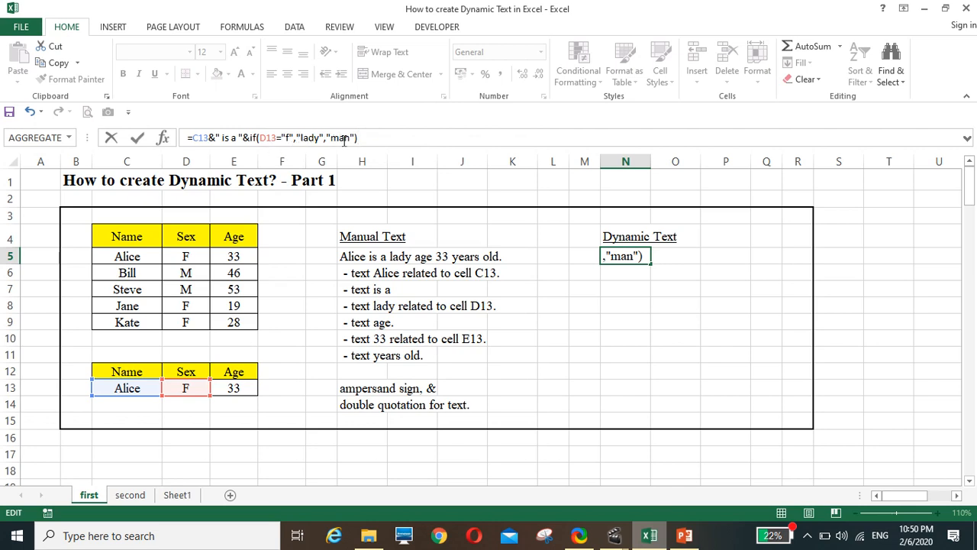
pyautogui.press('Return')
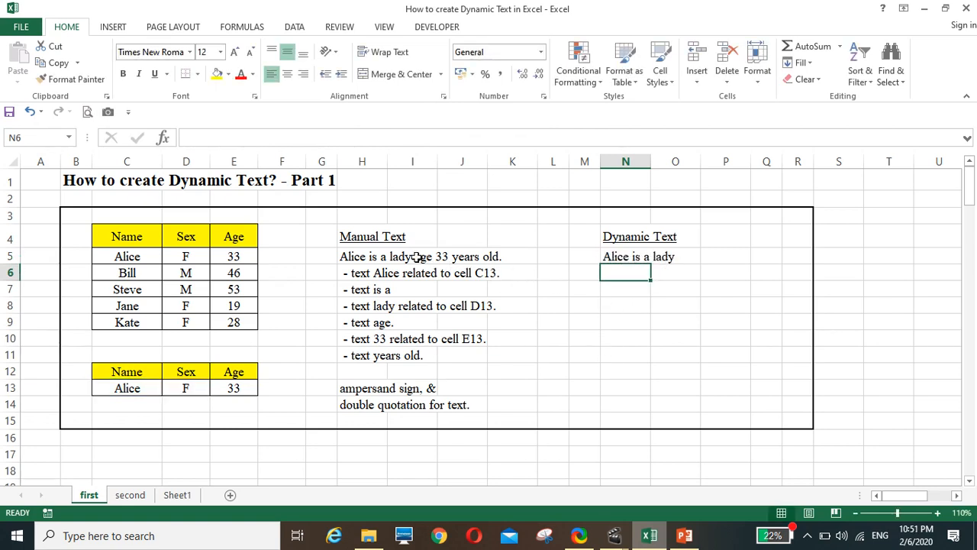
# Append &" age " to the N5 formula after the IF function, with a space on both sides of the word.
pyautogui.click(615, 258)
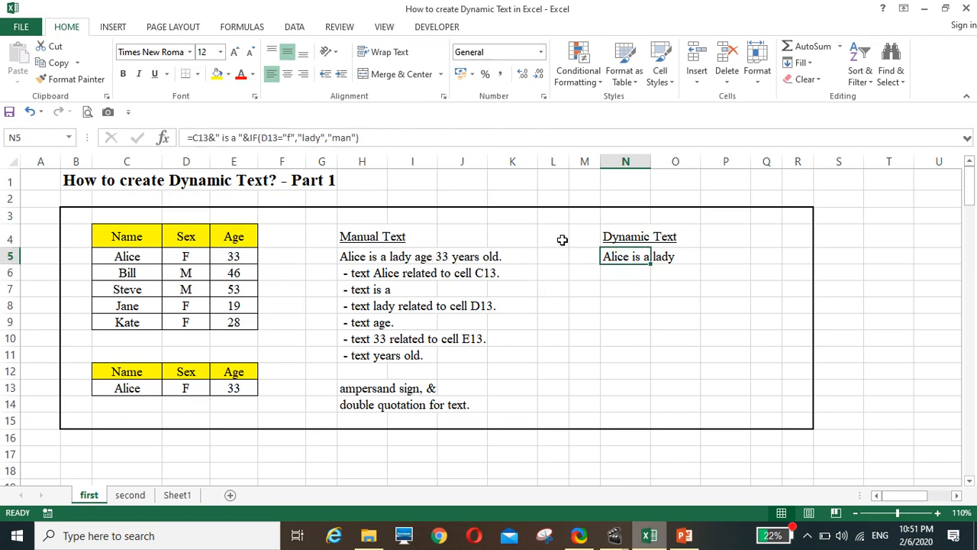
pyautogui.click(371, 139)
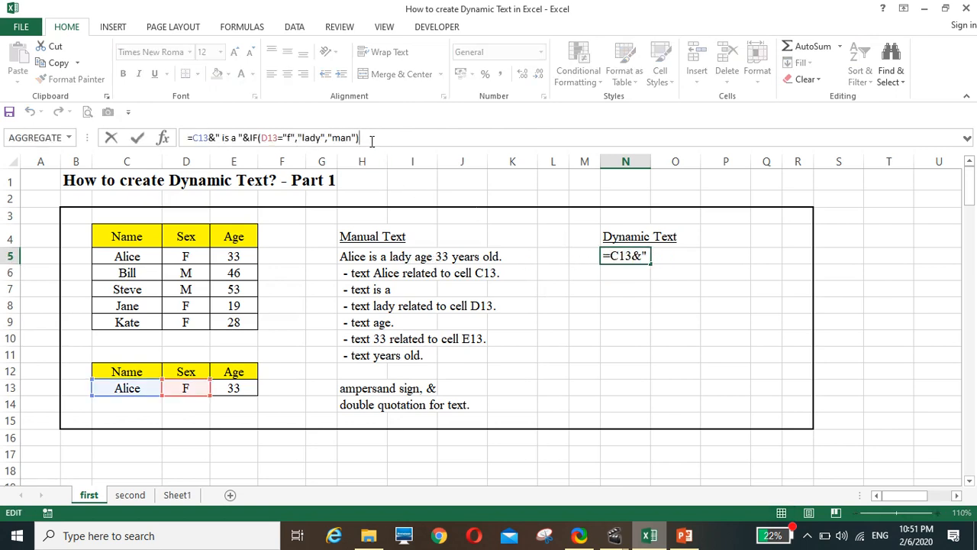
pyautogui.write('&')
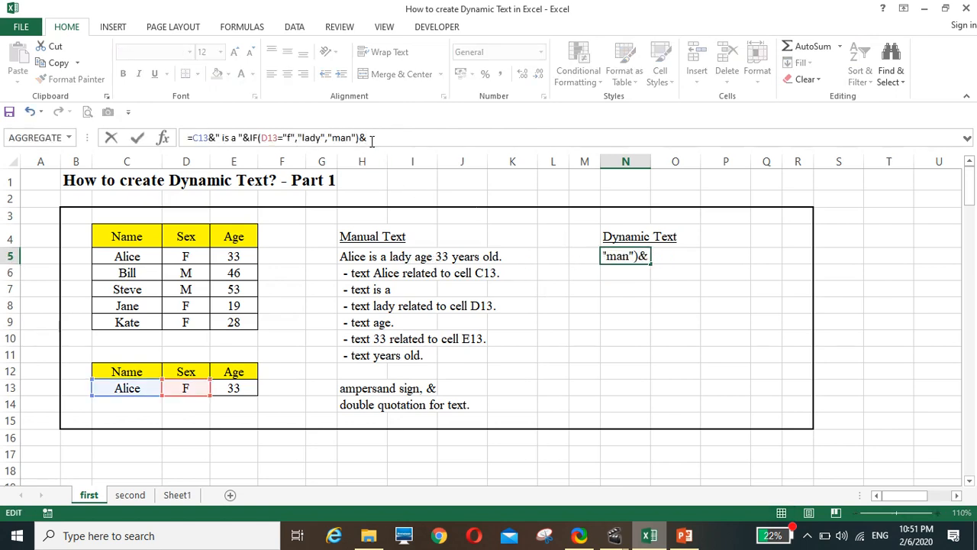
pyautogui.write('" age "')
pyautogui.press('Return')
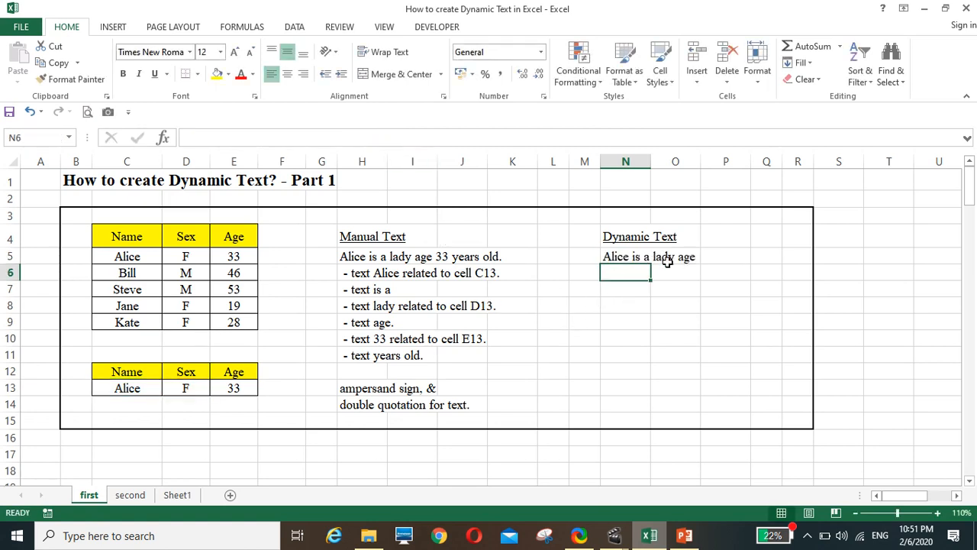
# Append &E13 to the formula in N5 so the sentence includes the age cell.
pyautogui.click(611, 257)
pyautogui.click(406, 141)
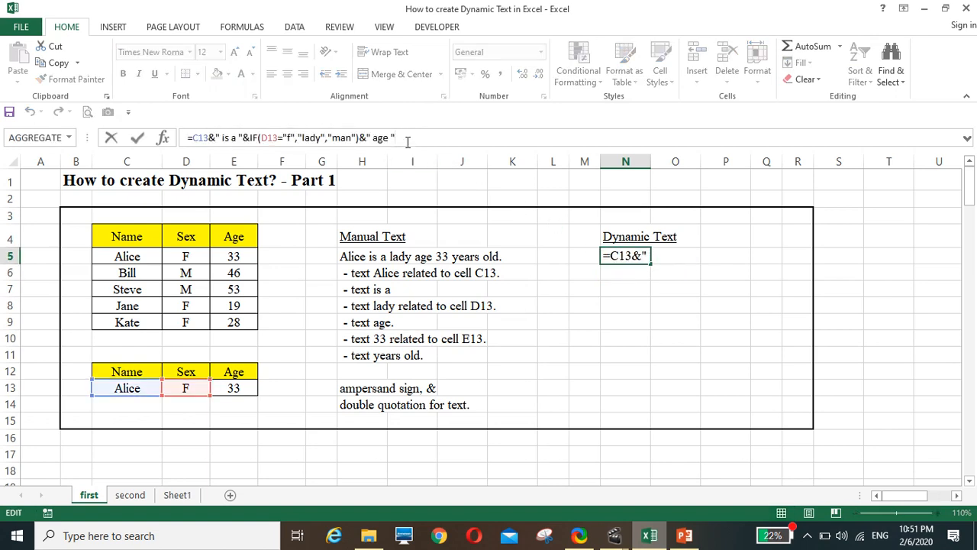
pyautogui.write('&')
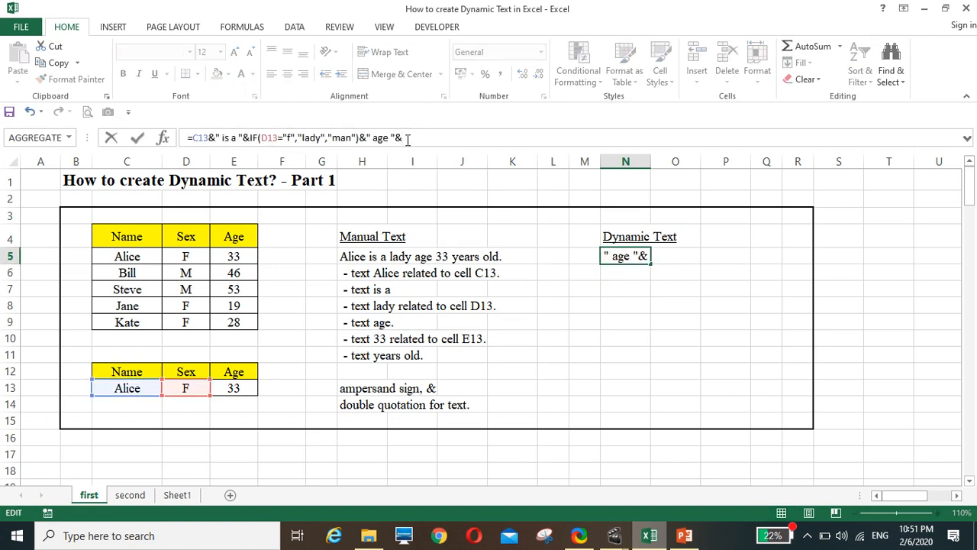
pyautogui.click(247, 387)
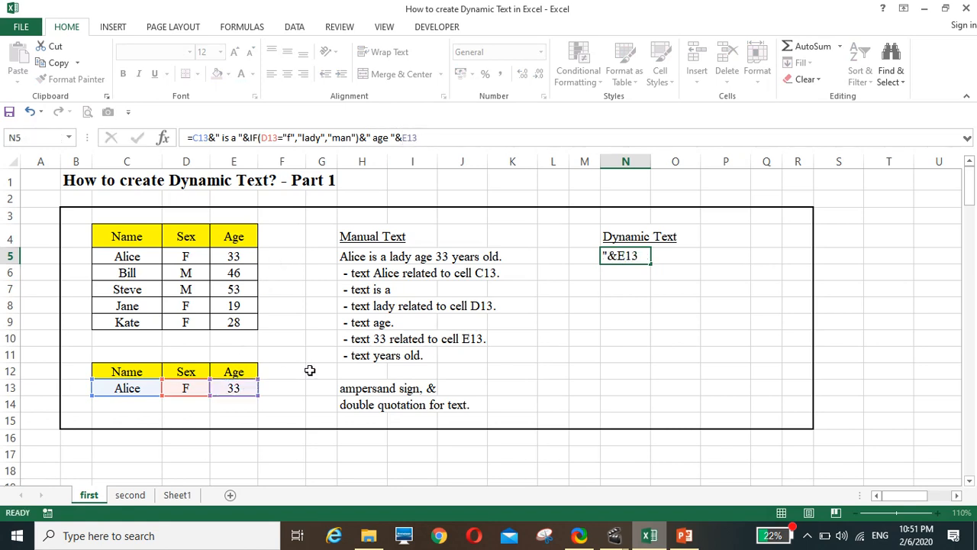
pyautogui.press('Return')
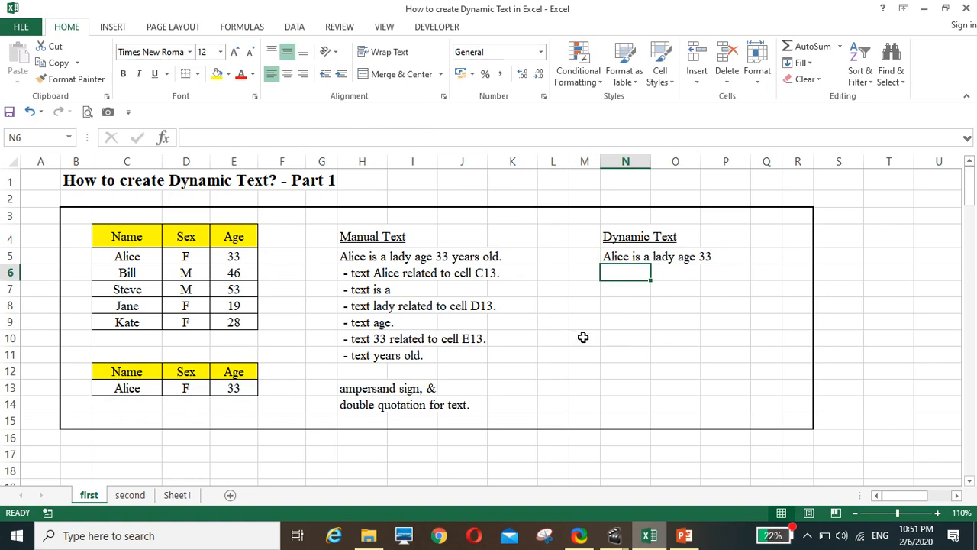
# Append &" years old." to the end of the formula in N5, with a space before the word years.
pyautogui.click(624, 257)
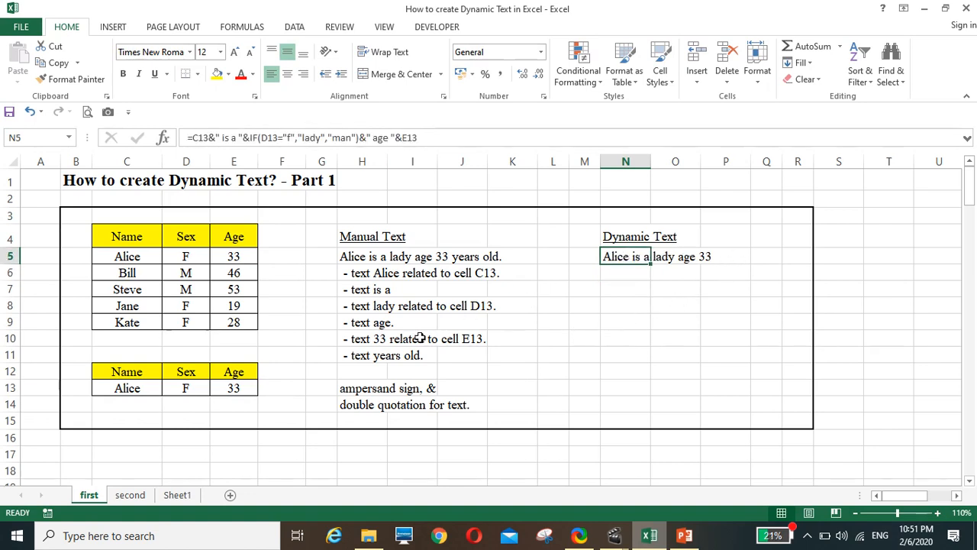
pyautogui.click(436, 137)
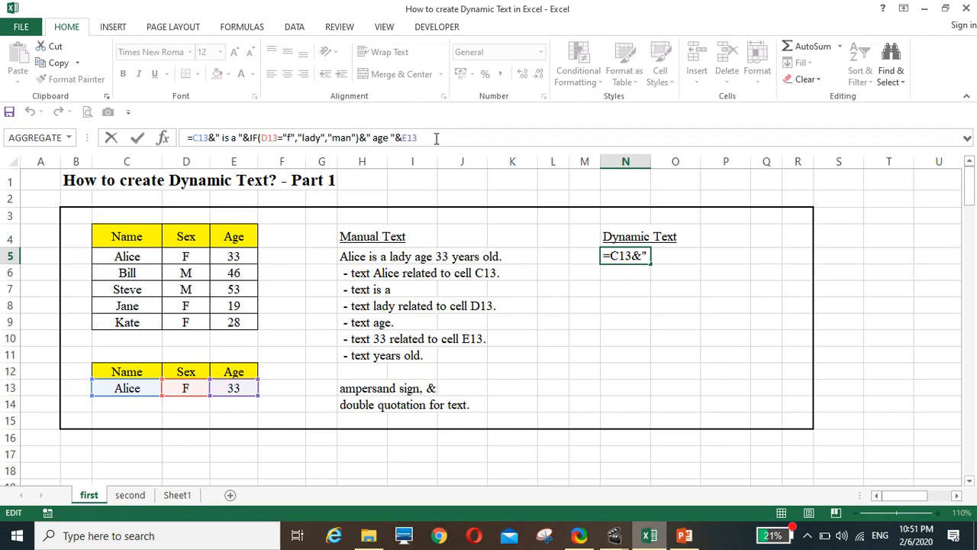
pyautogui.write('&')
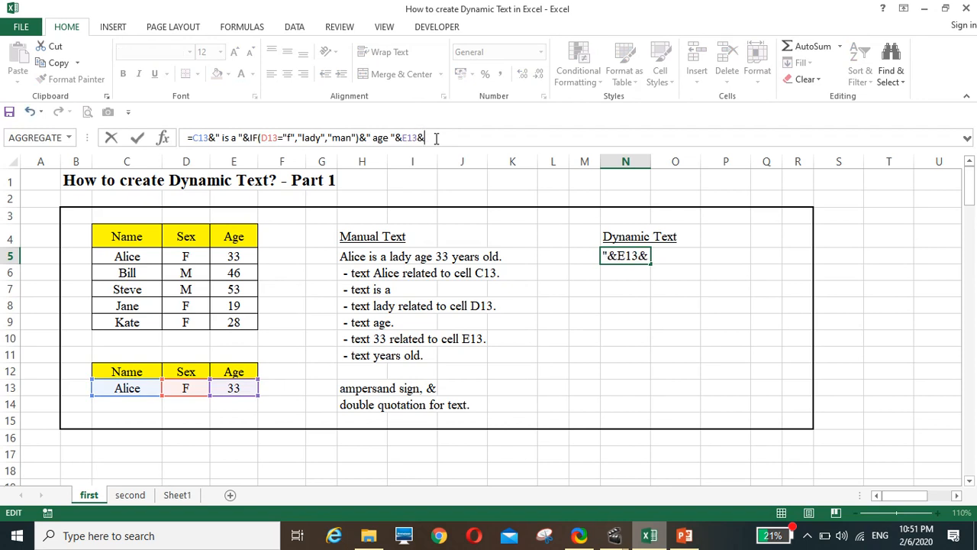
pyautogui.write('" year')
pyautogui.write('s old')
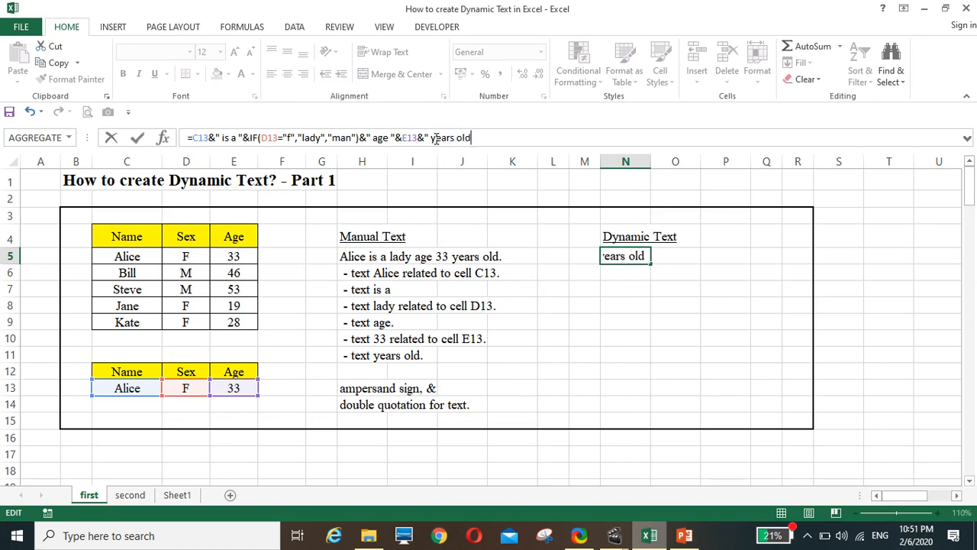
pyautogui.write('."')
pyautogui.press('Return')
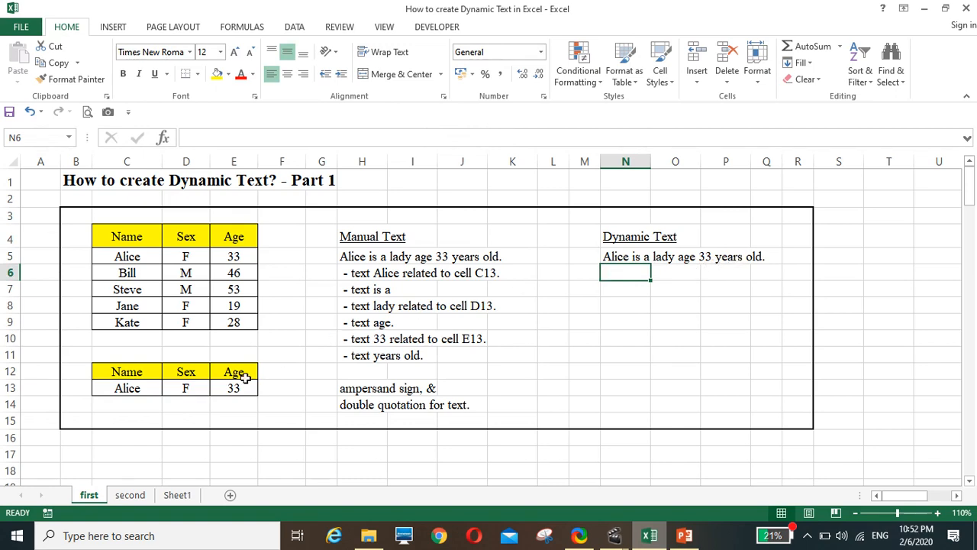
# Test the dynamic sentence by picking the second name and then the last name from the list in C13.
pyautogui.click(131, 388)
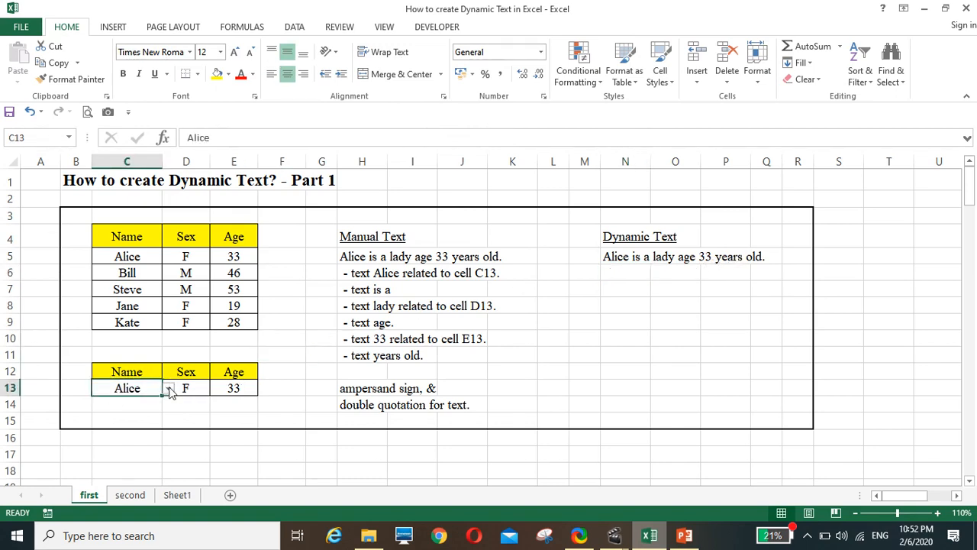
pyautogui.click(168, 388)
pyautogui.click(145, 412)
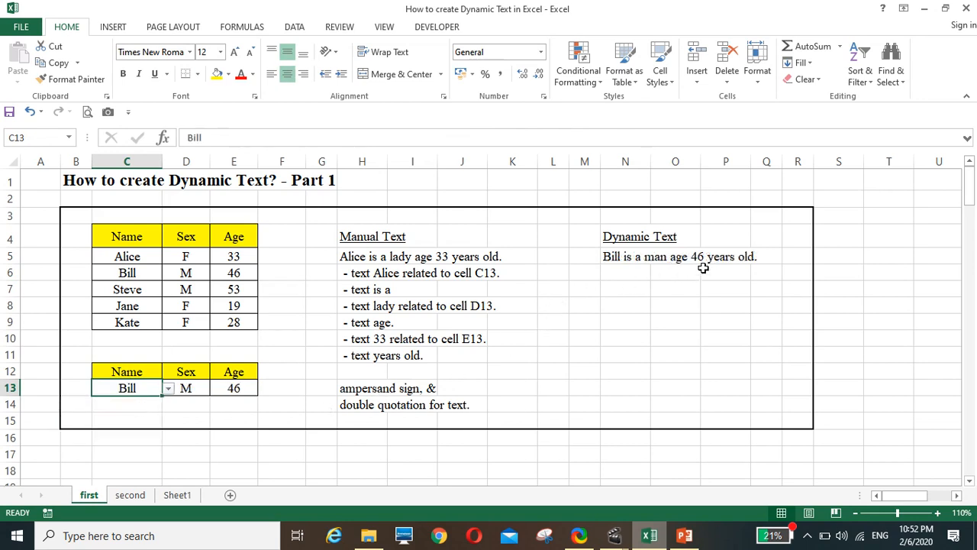
pyautogui.click(168, 388)
pyautogui.click(145, 444)
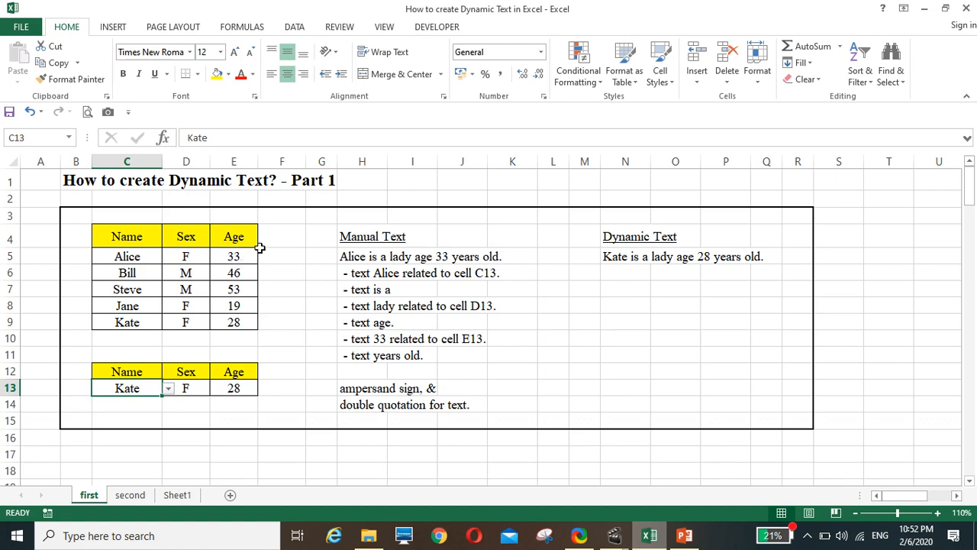
# Switch to the second sheet and try the month list in H4 with Feb-19, then set it back to Jan-19.
pyautogui.click(130, 496)
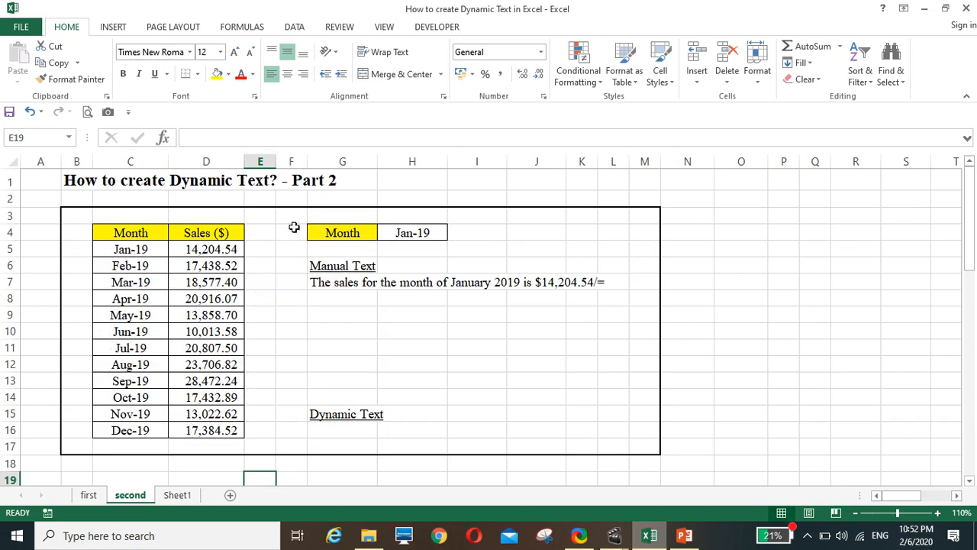
pyautogui.click(441, 231)
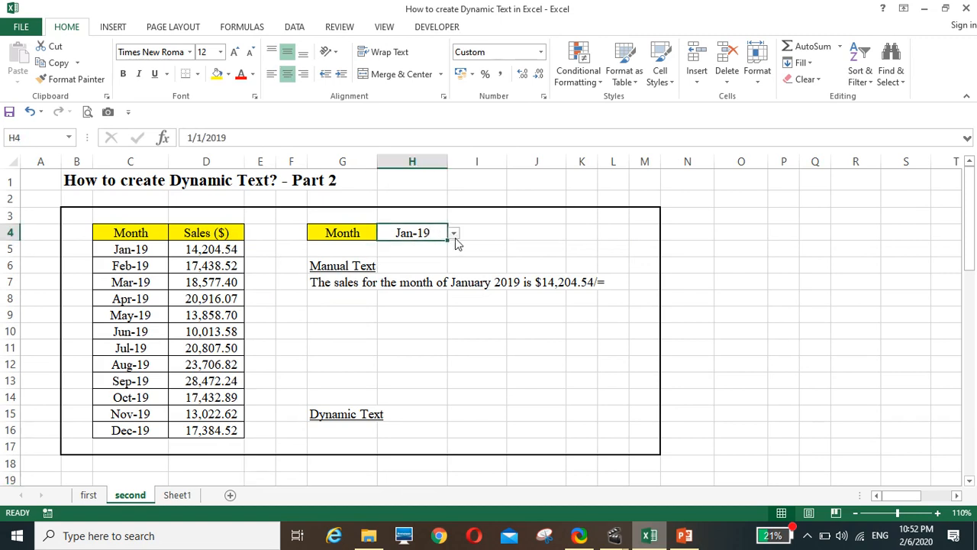
pyautogui.click(453, 233)
pyautogui.click(443, 254)
pyautogui.click(453, 234)
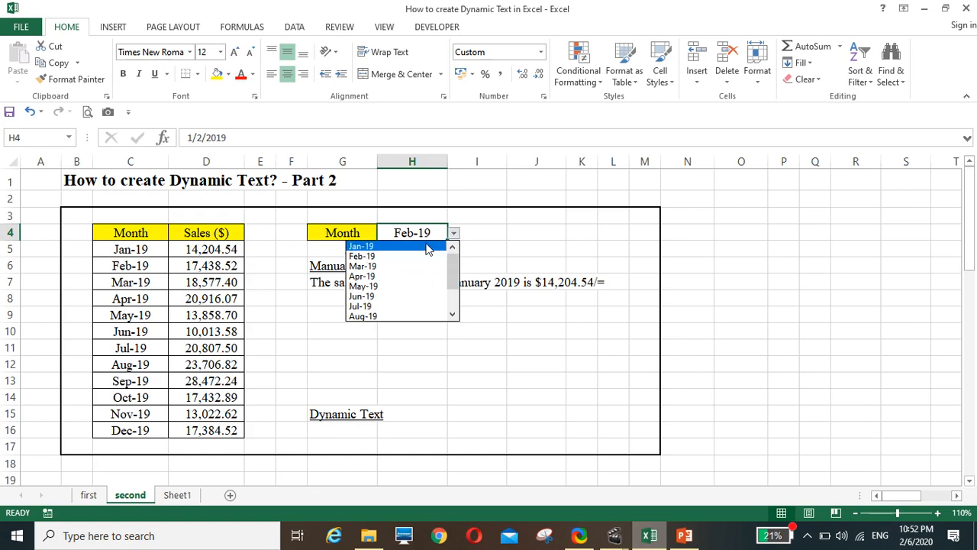
pyautogui.click(429, 246)
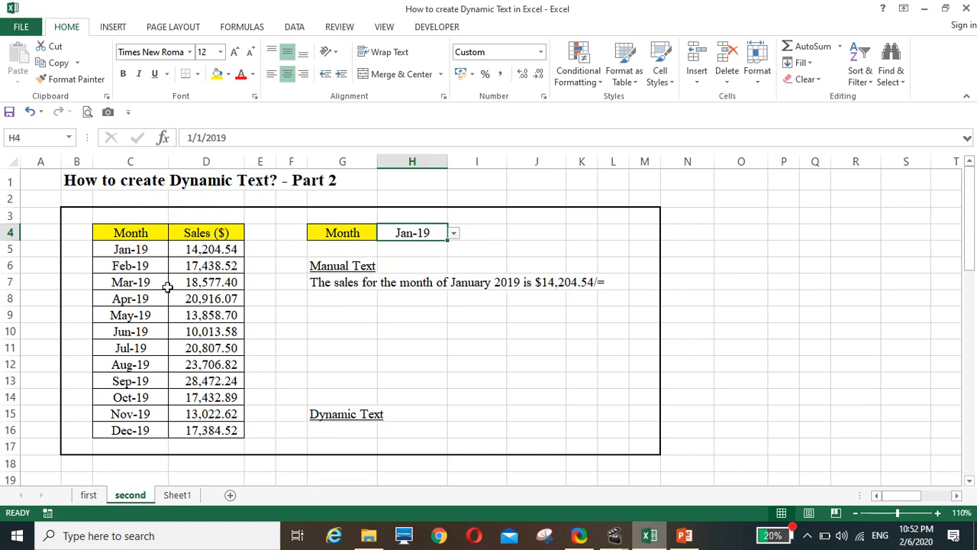
# Try another month from the list in H4 and return the cell to Jan-19.
pyautogui.click(407, 311)
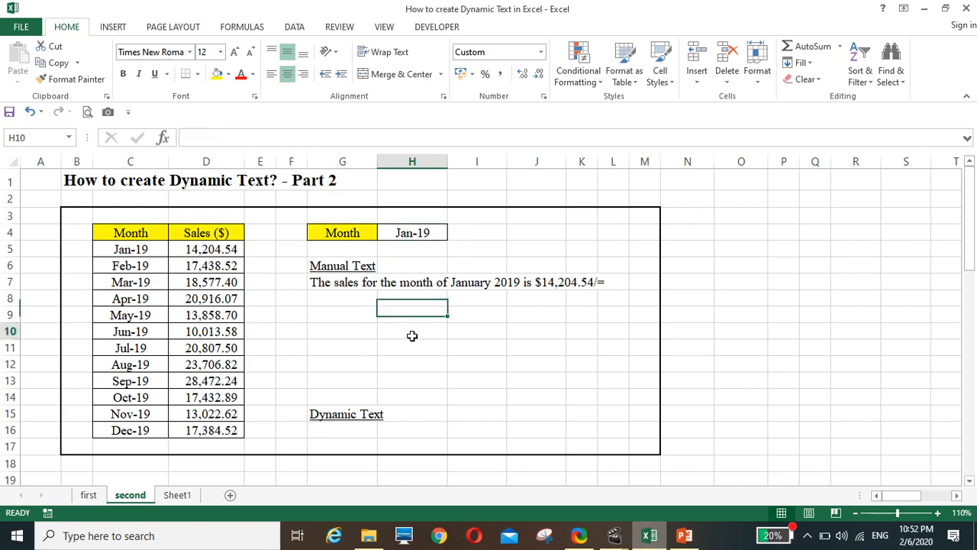
pyautogui.click(407, 332)
pyautogui.click(412, 235)
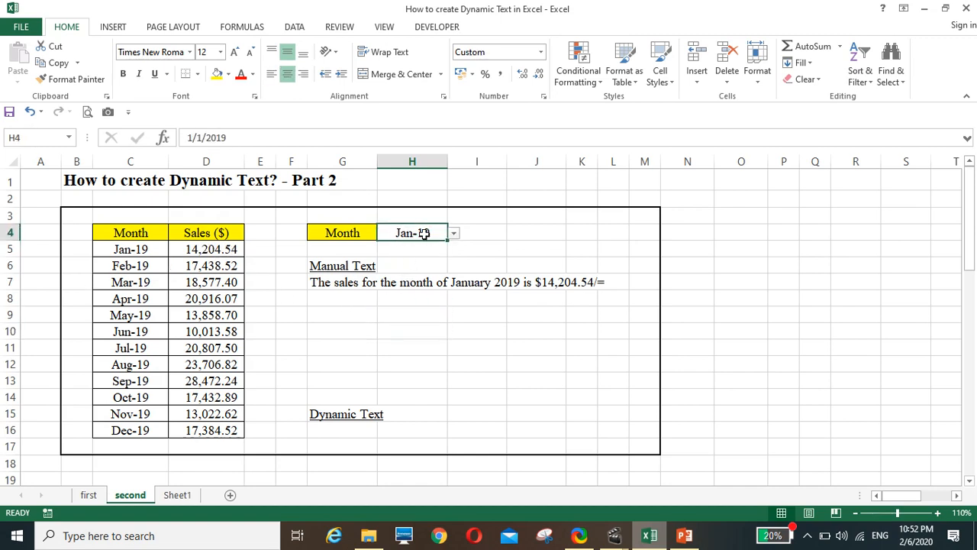
pyautogui.click(454, 234)
pyautogui.click(445, 264)
pyautogui.click(454, 234)
pyautogui.moveTo(453, 273); pyautogui.dragTo(452, 249)
pyautogui.click(431, 246)
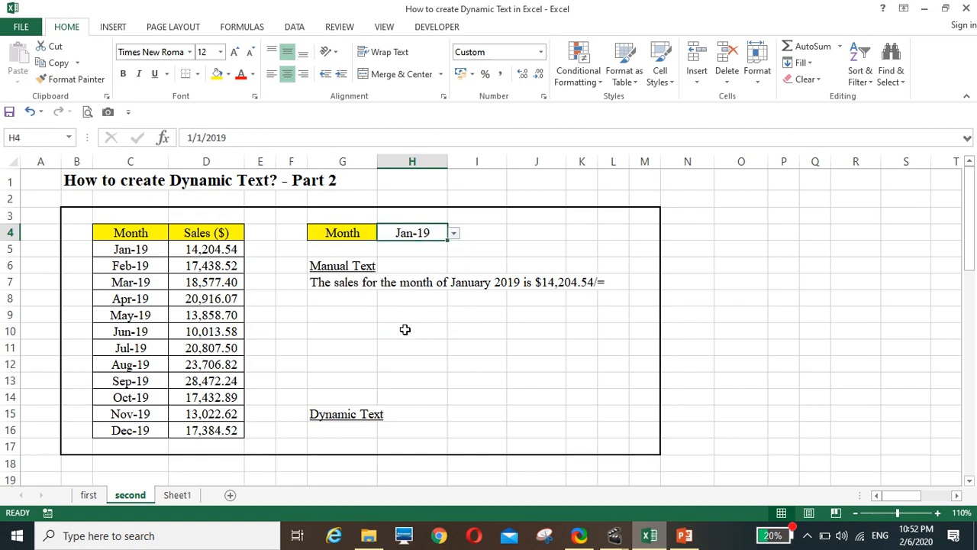
# Enter the note "- text The sales for the month of" in G8, with a leading space, under the manual sentence.
pyautogui.click(326, 429)
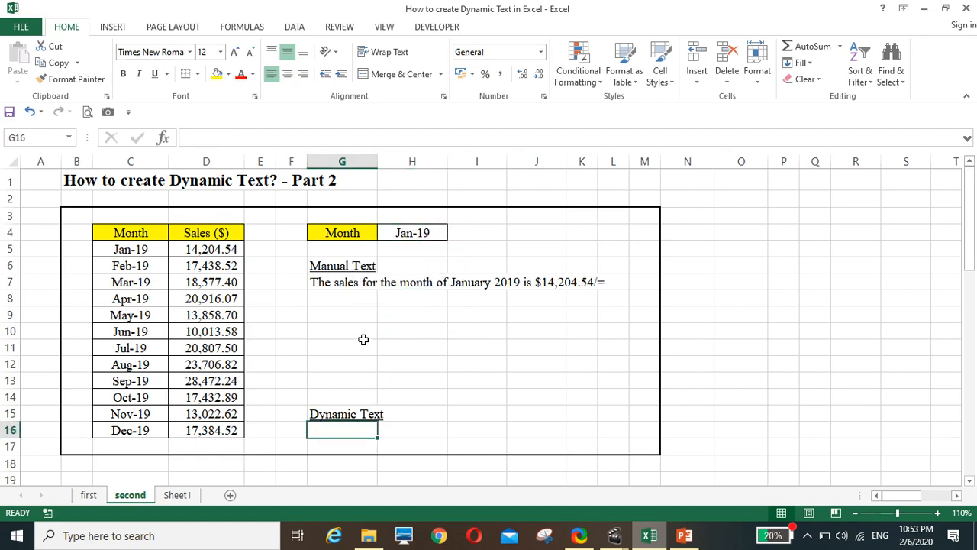
pyautogui.click(330, 297)
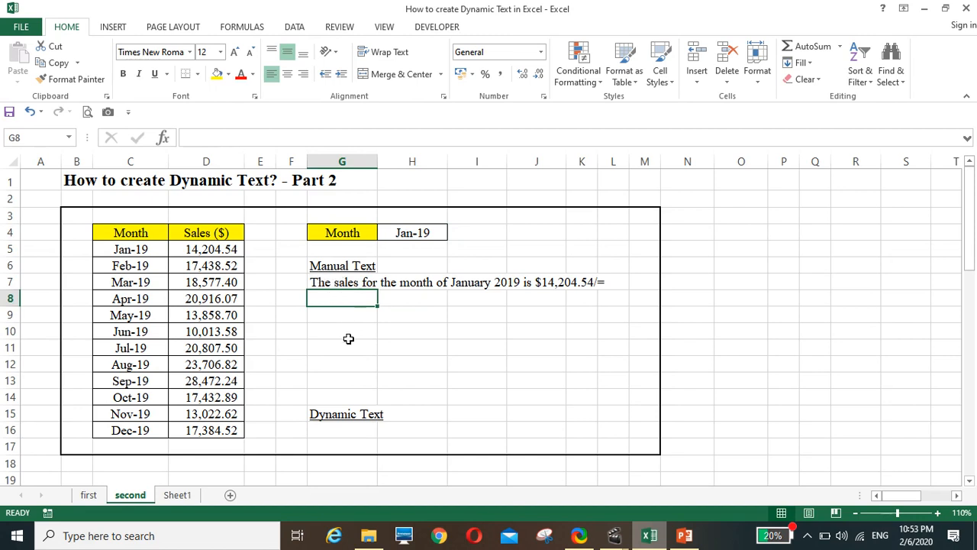
pyautogui.write('-')
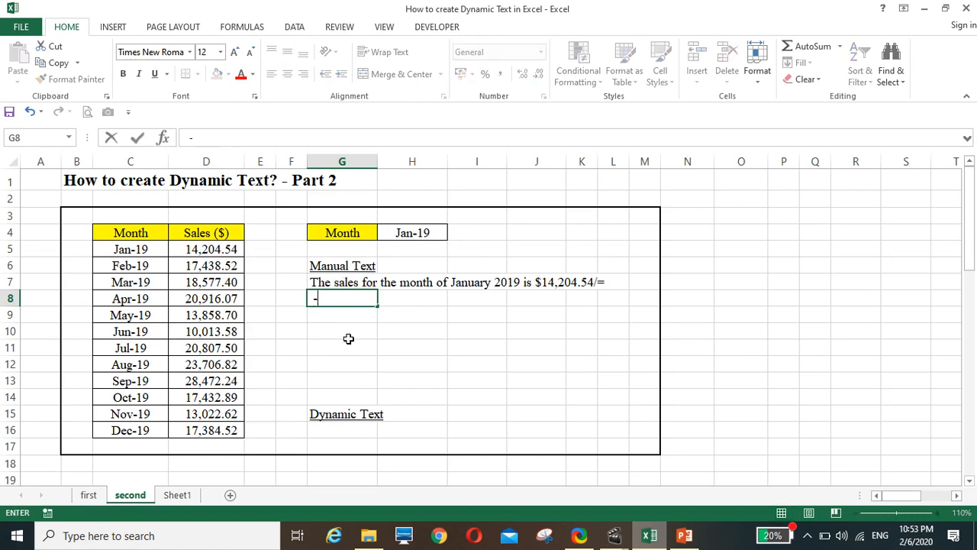
pyautogui.write(' text The ')
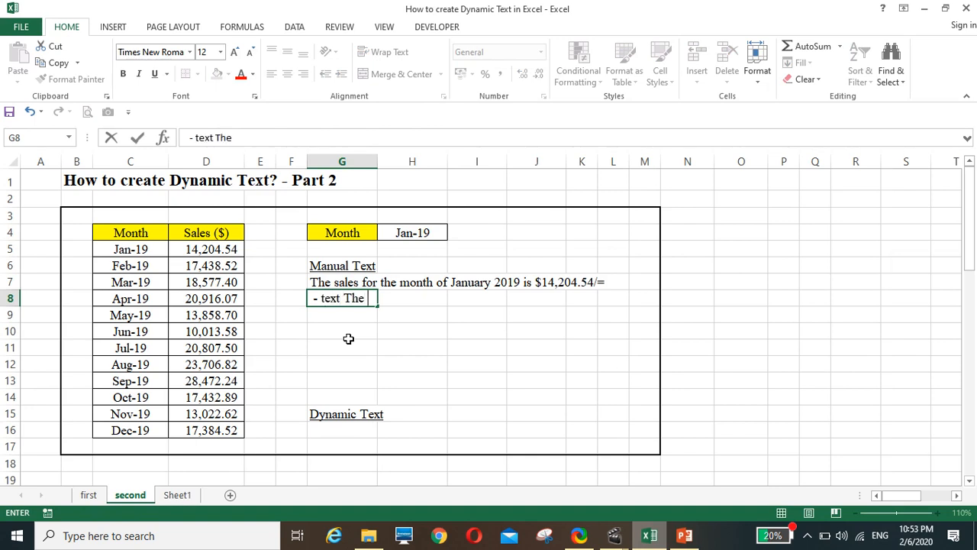
pyautogui.write('sales for the month ')
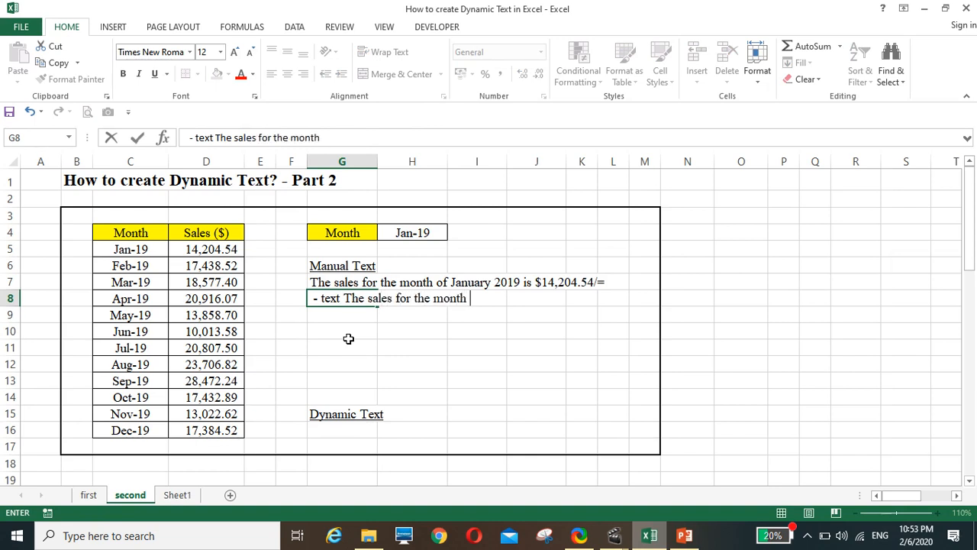
pyautogui.write('of')
pyautogui.press('Return')
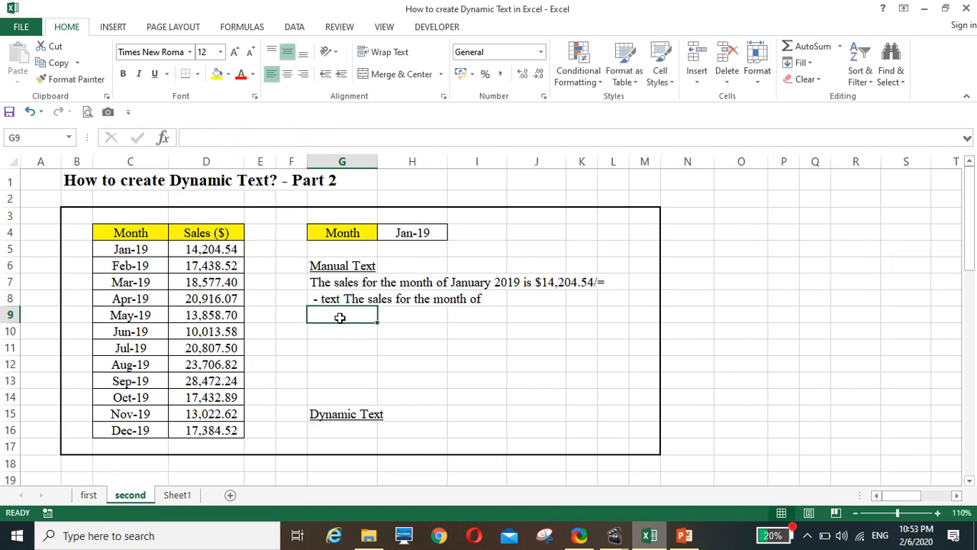
# Enter the note "- text January 2019 related to cell H4." in G9, with a leading space.
pyautogui.write('- ')
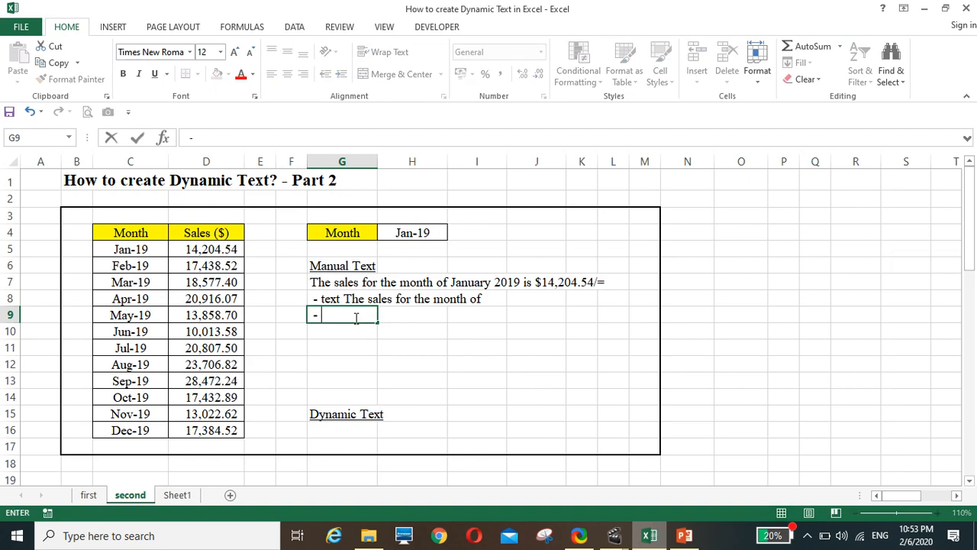
pyautogui.write('text T')
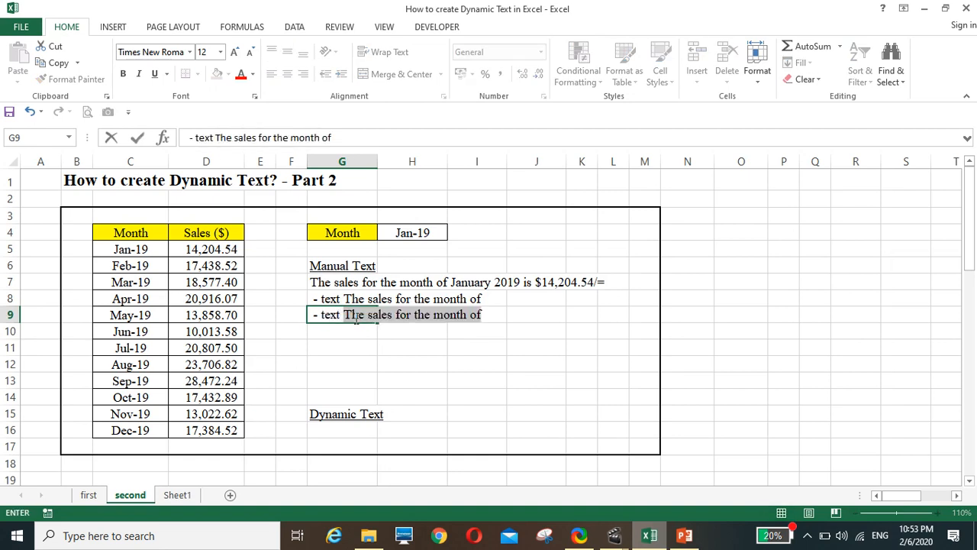
pyautogui.write('Janua')
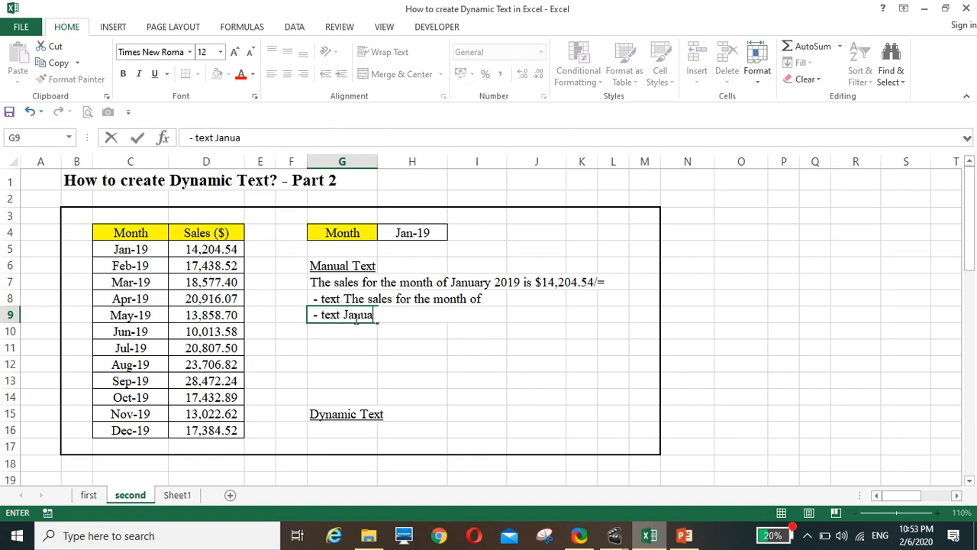
pyautogui.write('ry 2019 related')
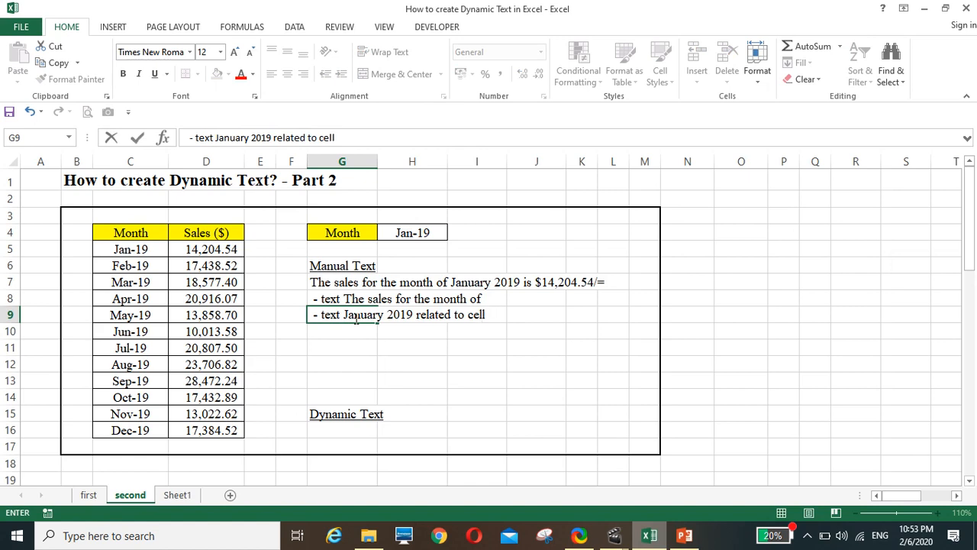
pyautogui.write('to cell H4.')
pyautogui.click(422, 346)
pyautogui.click(409, 232)
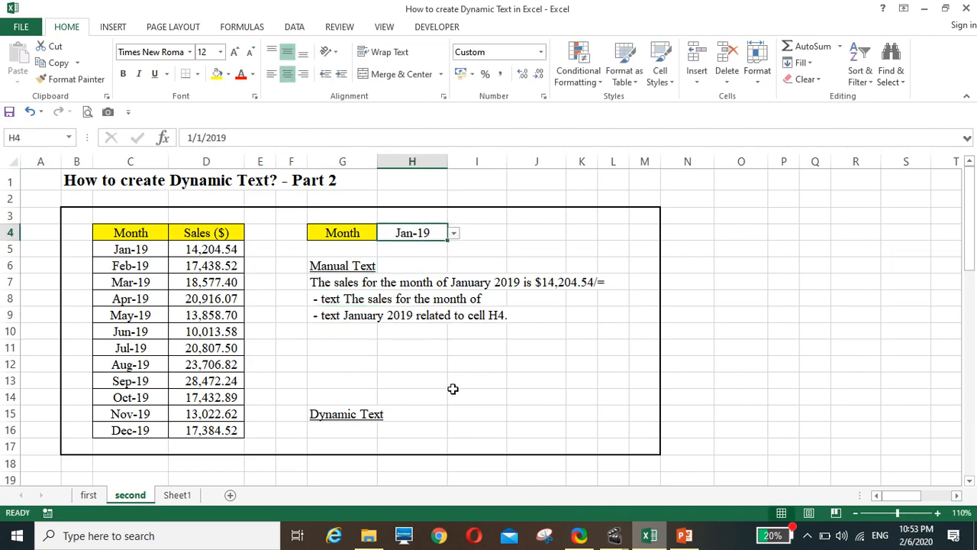
# Enter the note "- text is" in G10, with a leading space.
pyautogui.click(335, 333)
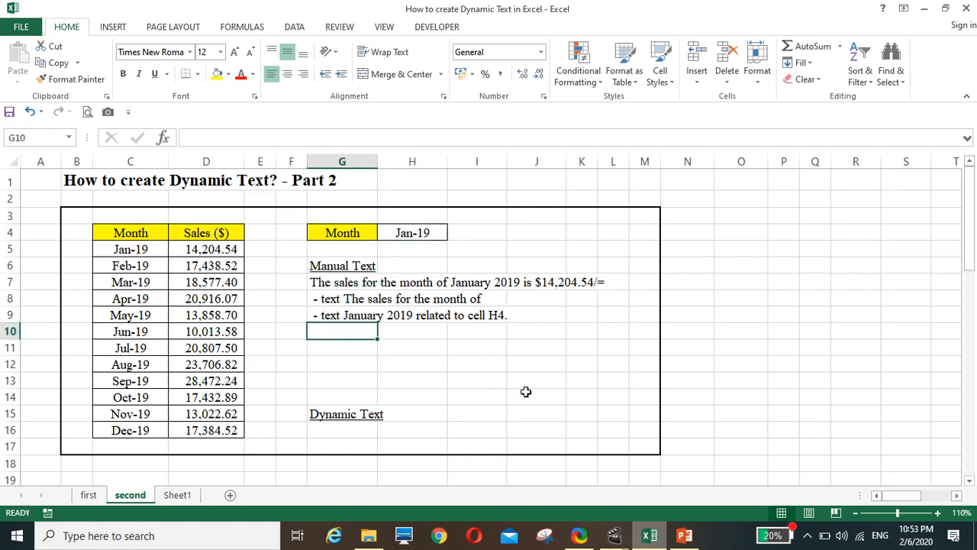
pyautogui.write('-')
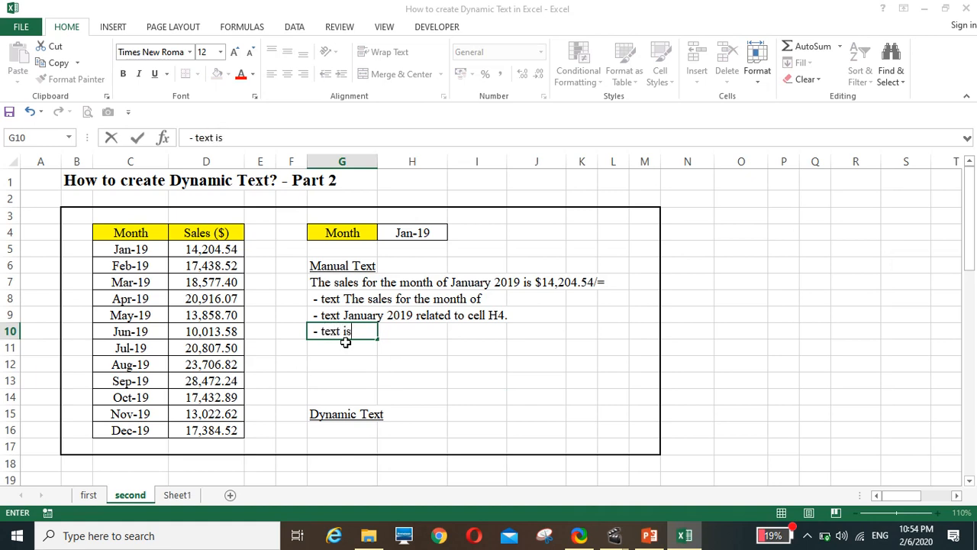
pyautogui.write('text is')
pyautogui.press('Return')
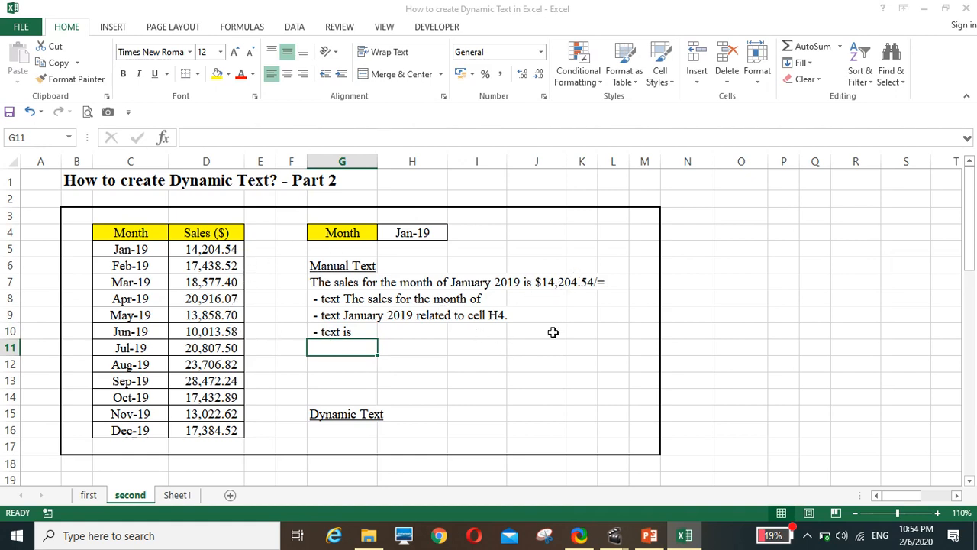
# Enter the notes "- text $14,204.54 related to the table" in G11 and "- text /=" in G12, each with a leading space.
pyautogui.write('- ')
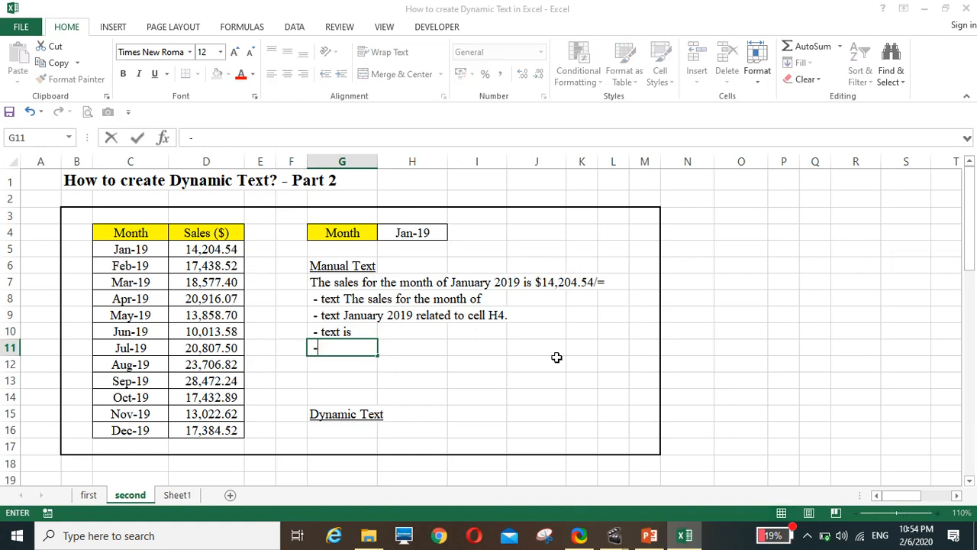
pyautogui.write('text $14,')
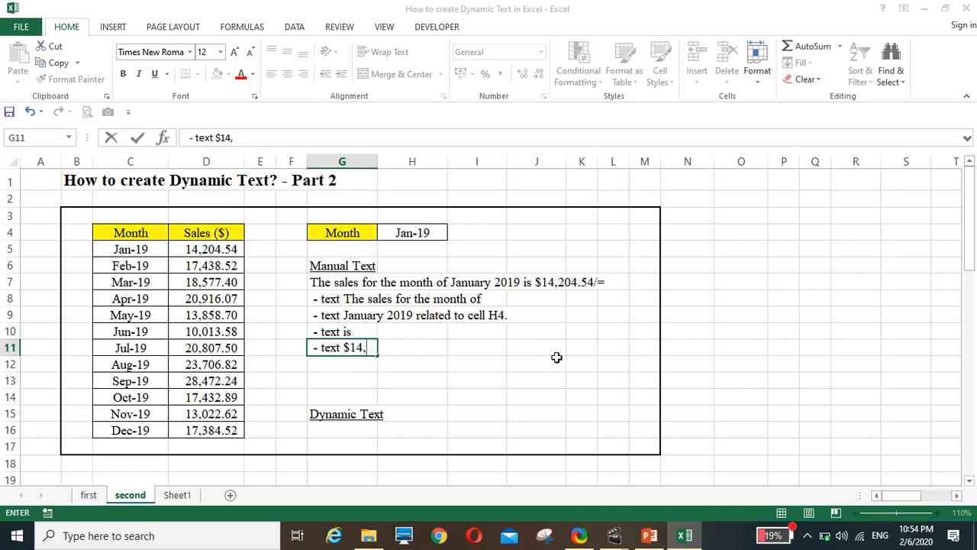
pyautogui.write('204.54 relate')
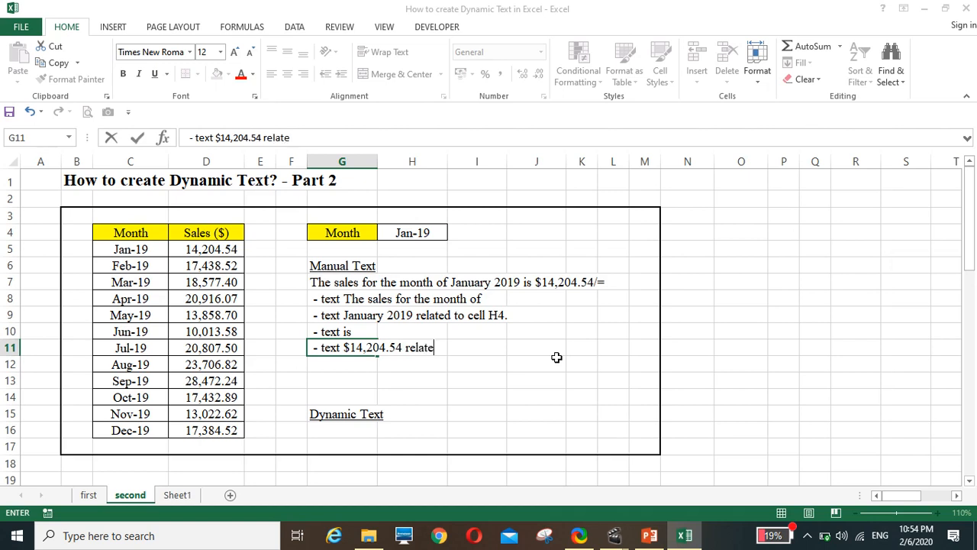
pyautogui.write('d to the tab')
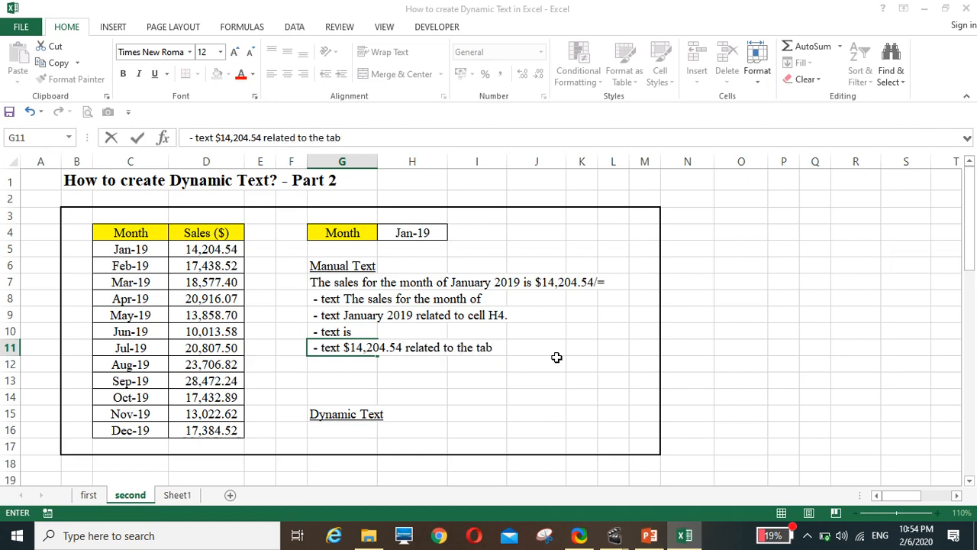
pyautogui.write('vle')
pyautogui.press('Return')
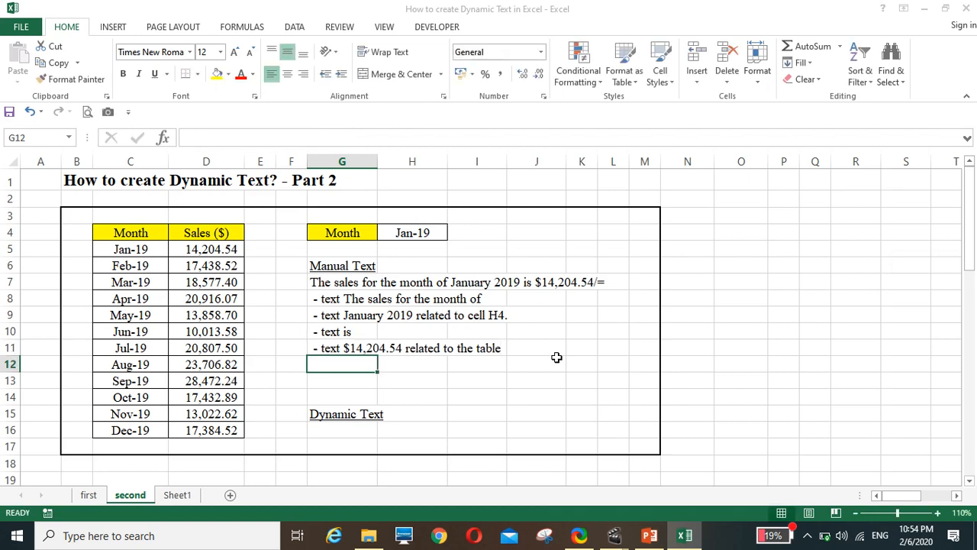
pyautogui.write('- text /=')
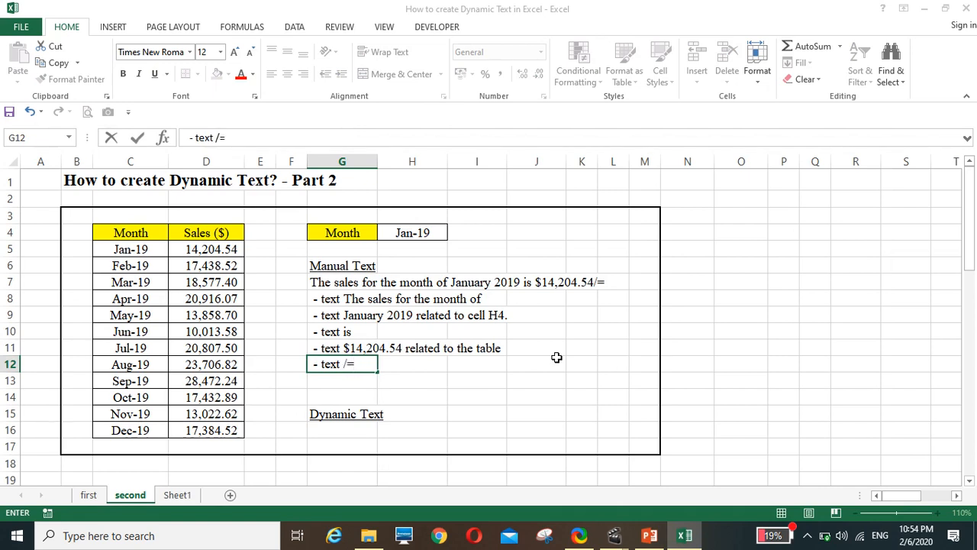
pyautogui.press('Return')
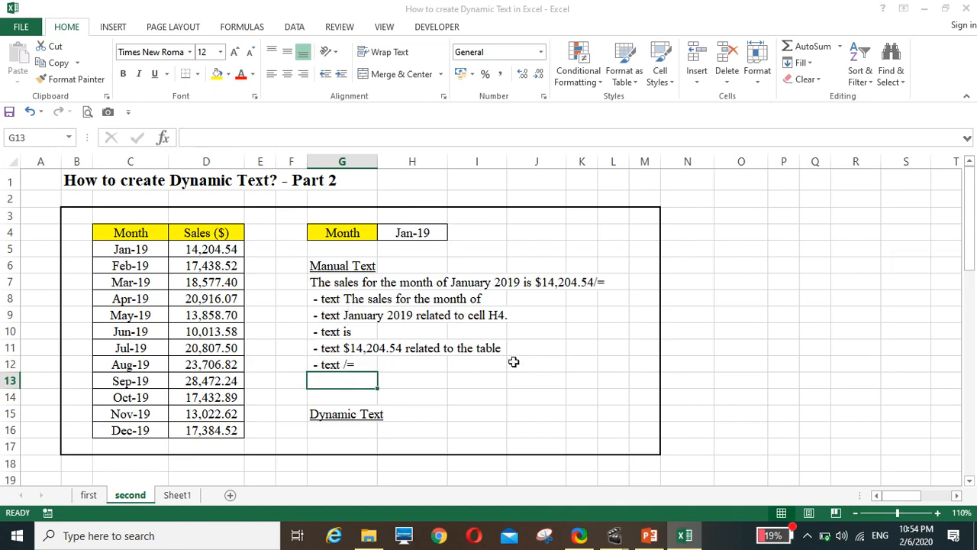
# Enter the formula ="The sales for the month of " in G16 under the Dynamic Text heading, keeping the trailing space inside the quotes.
pyautogui.click(324, 429)
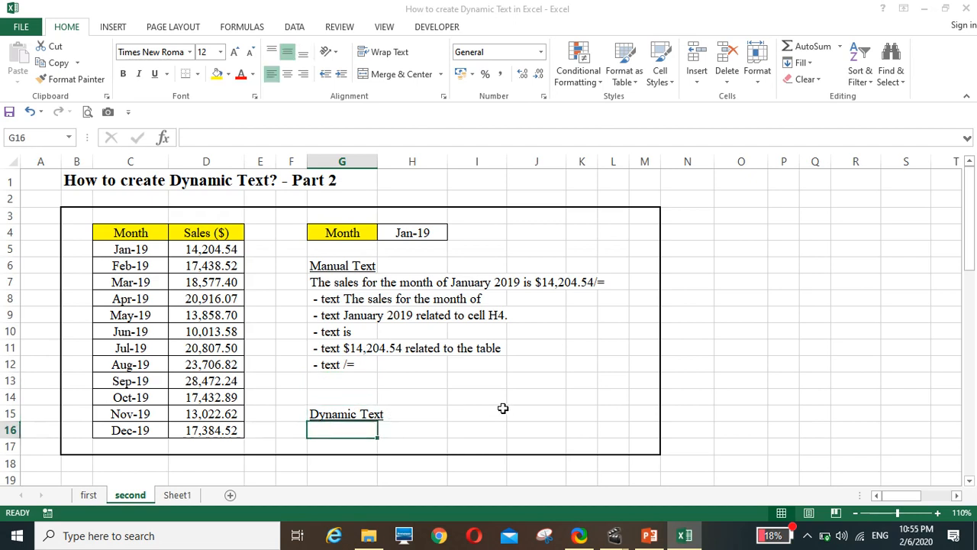
pyautogui.write('=T')
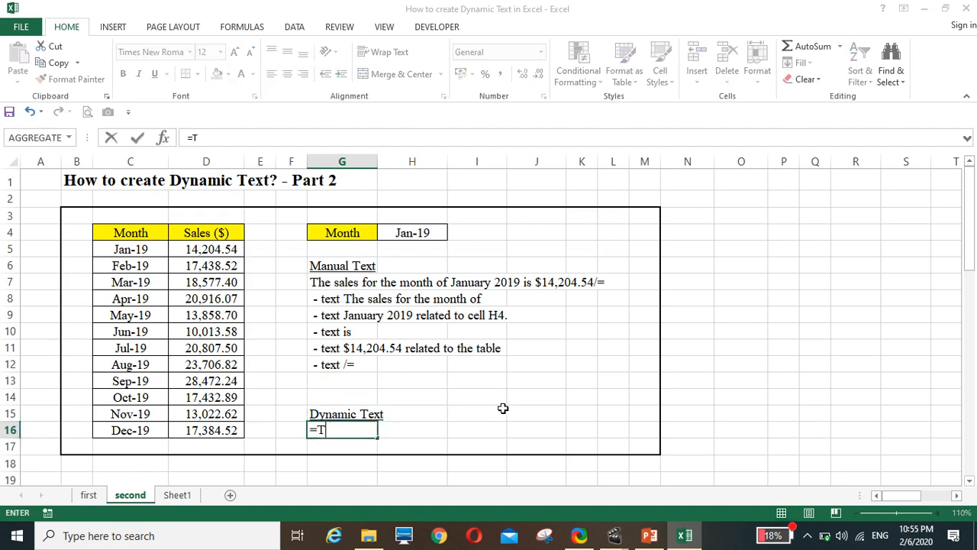
pyautogui.write('he sales')
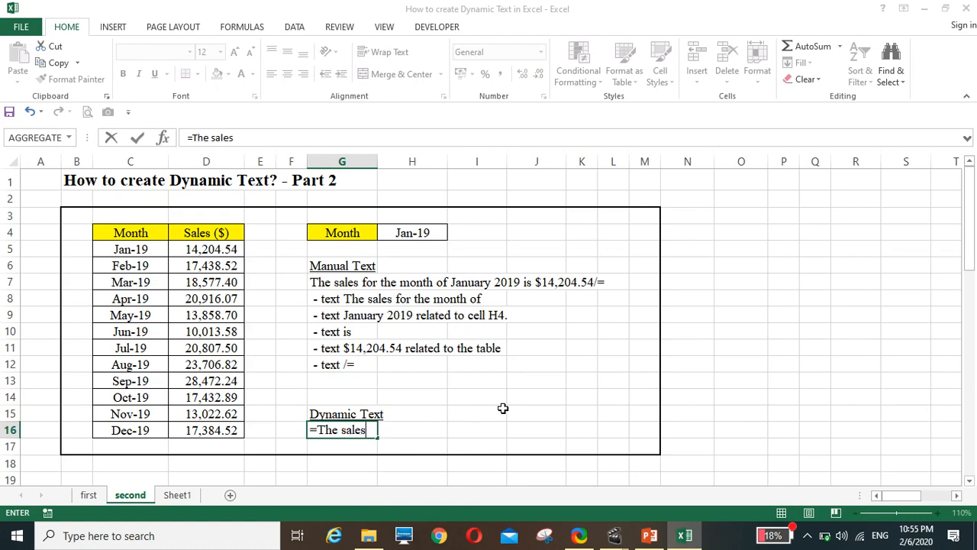
pyautogui.write(' for')
pyautogui.press('BackSpace')
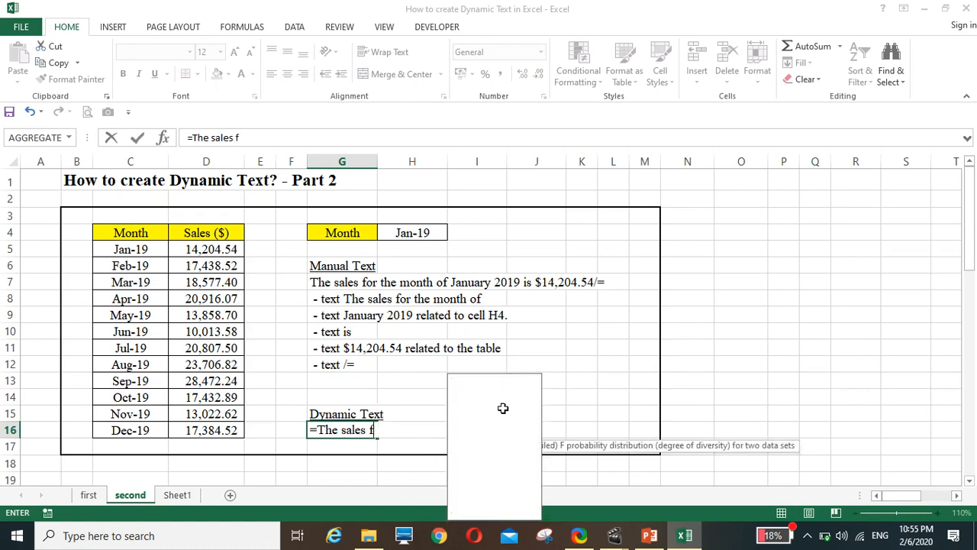
pyautogui.write('or the mont')
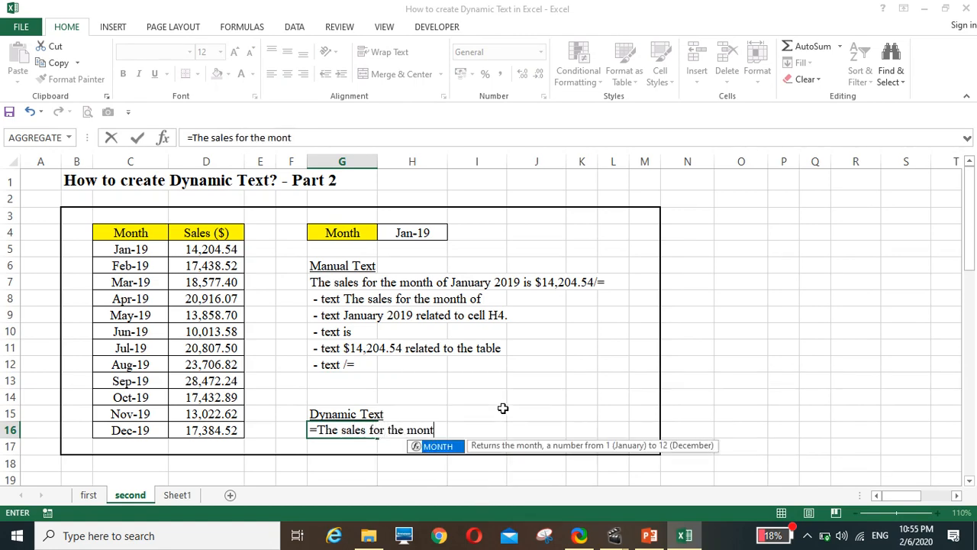
pyautogui.write('h of "')
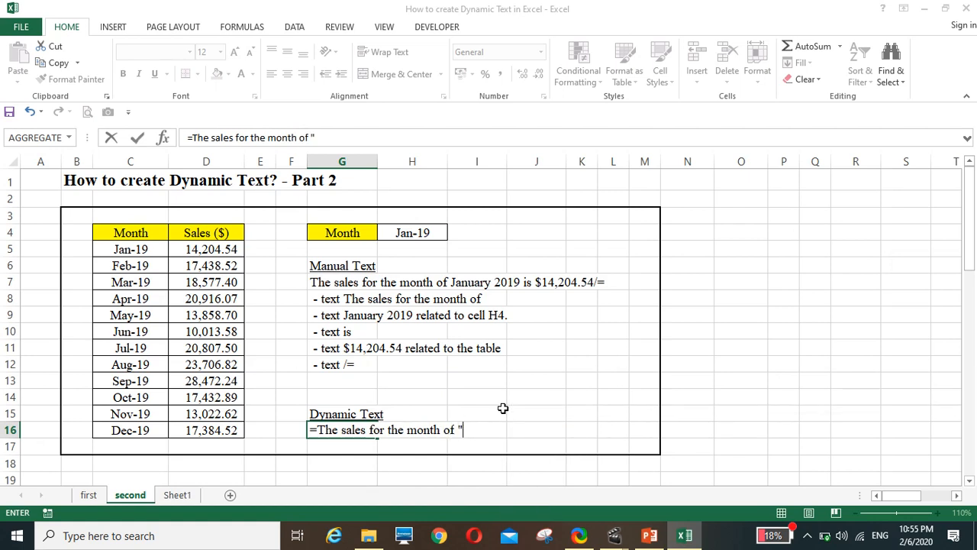
pyautogui.click(316, 429)
pyautogui.write('"')
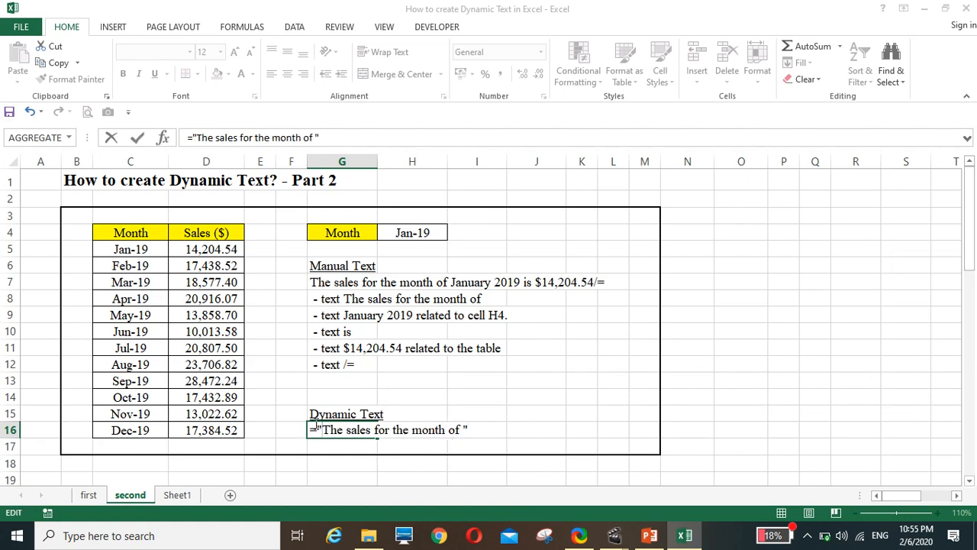
pyautogui.press('Return')
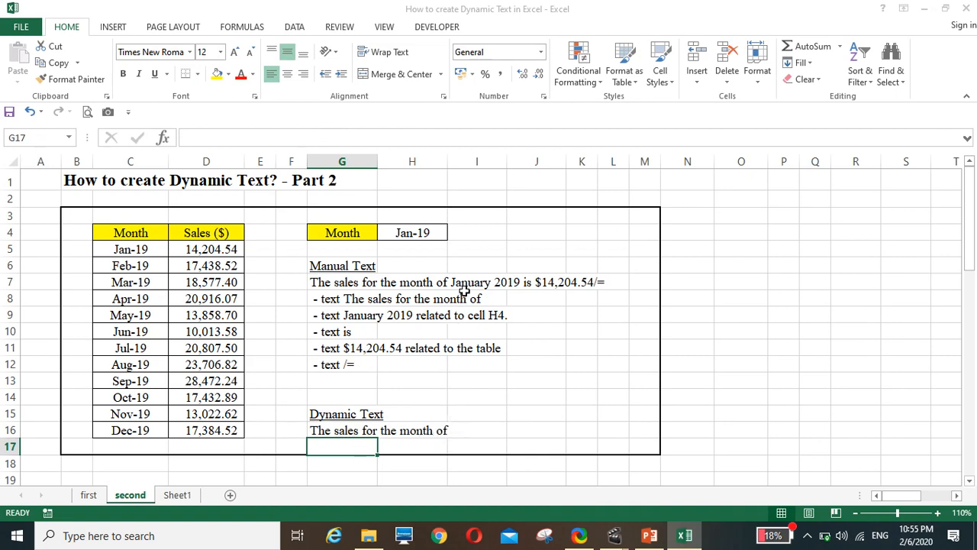
# Append a reference to the month cell to the G16 formula with &H4.
pyautogui.click(323, 430)
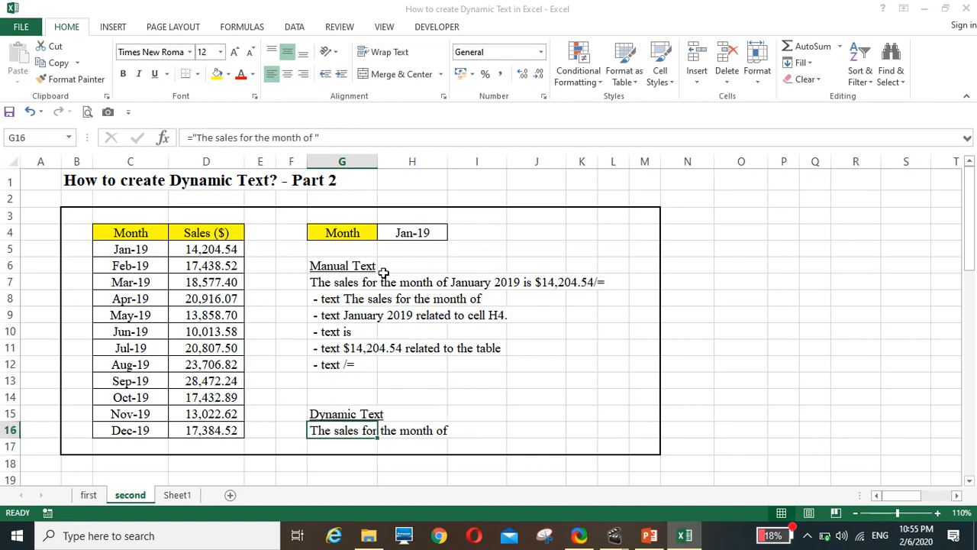
pyautogui.click(346, 140)
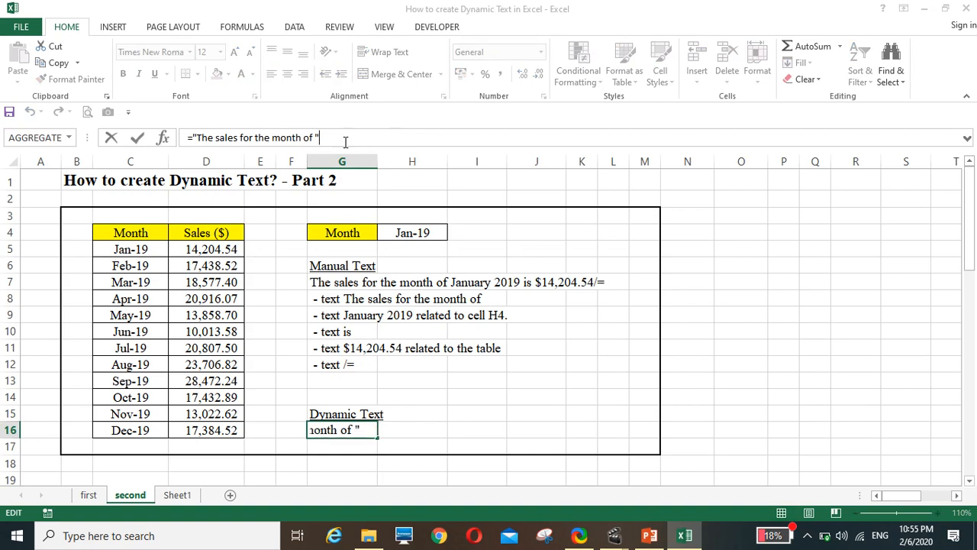
pyautogui.write('&')
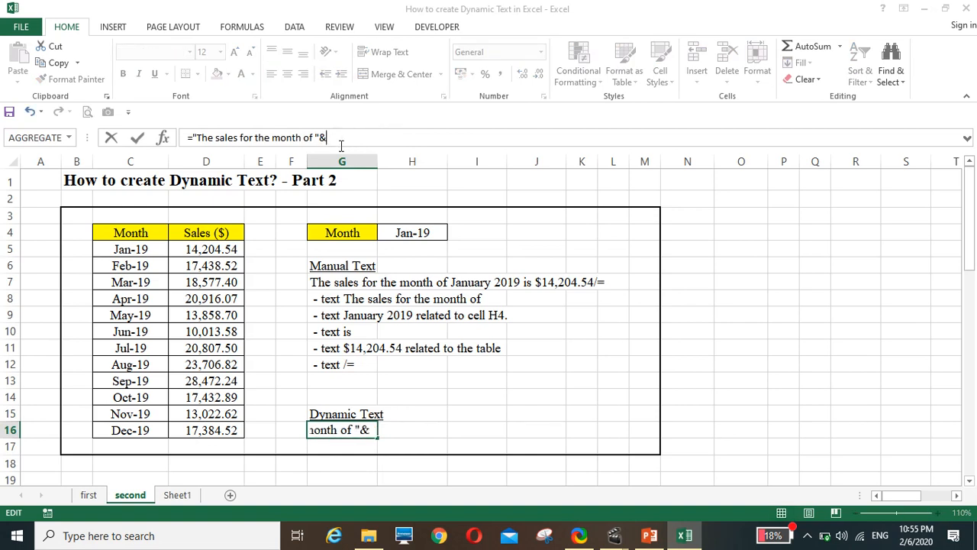
pyautogui.click(397, 231)
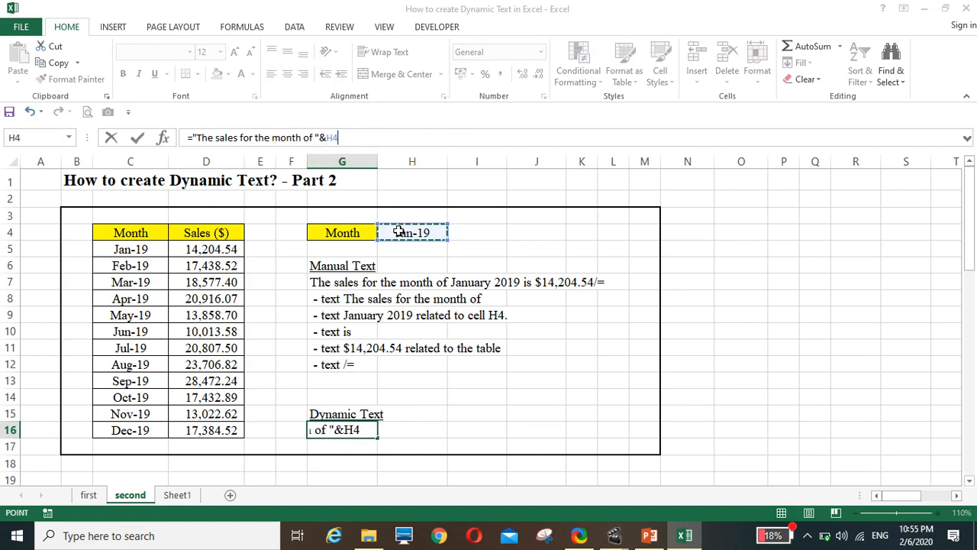
pyautogui.press('Return')
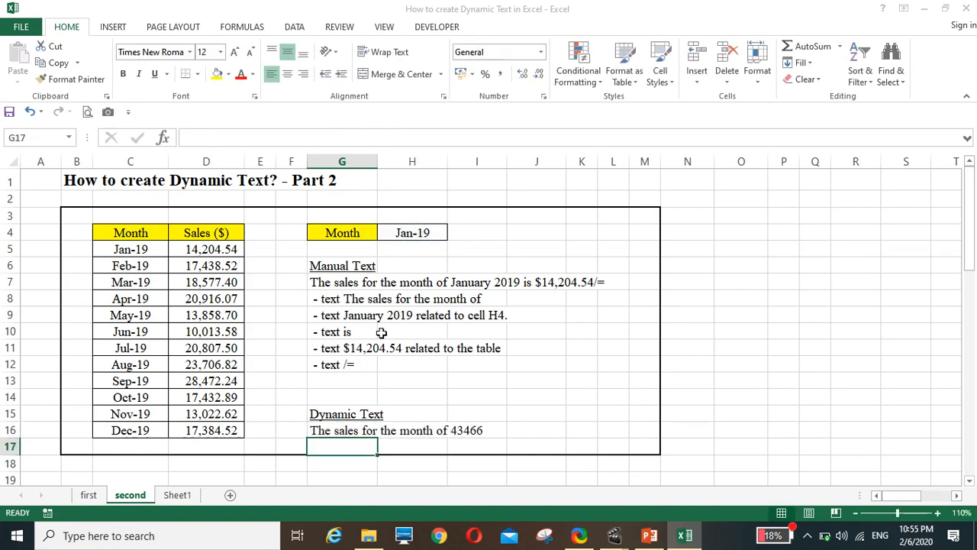
# Wrap the H4 reference in the G16 formula in a TEXT function with the format "mmmm yyy".
pyautogui.click(319, 431)
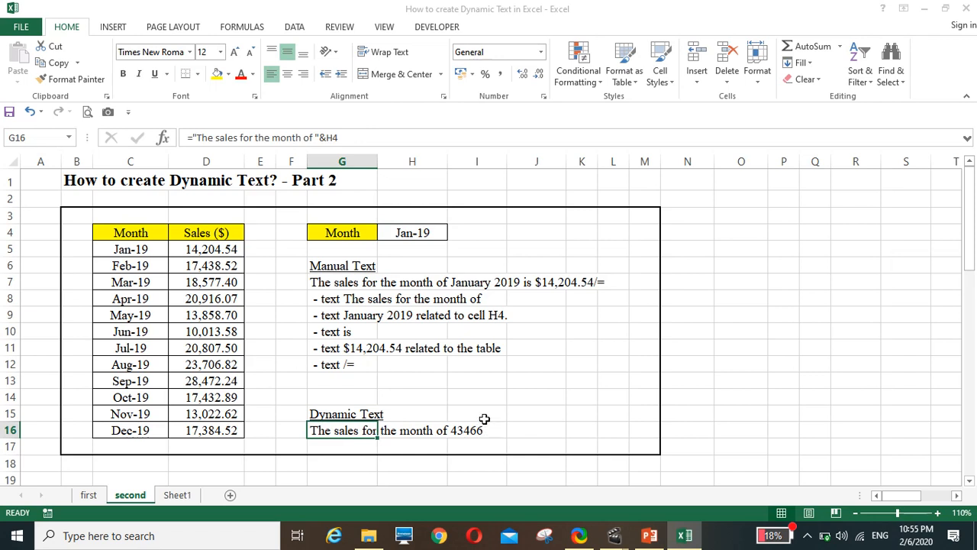
pyautogui.click(328, 137)
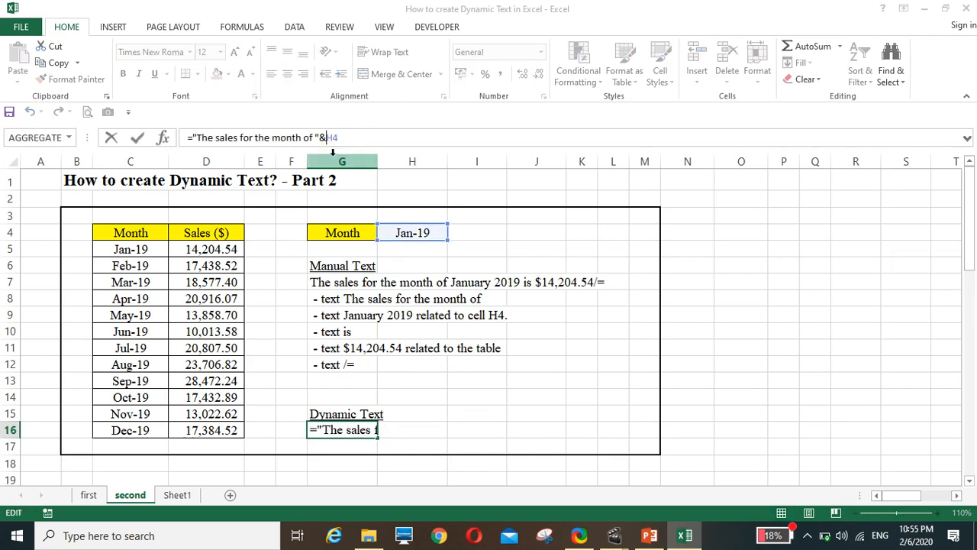
pyautogui.write('tex')
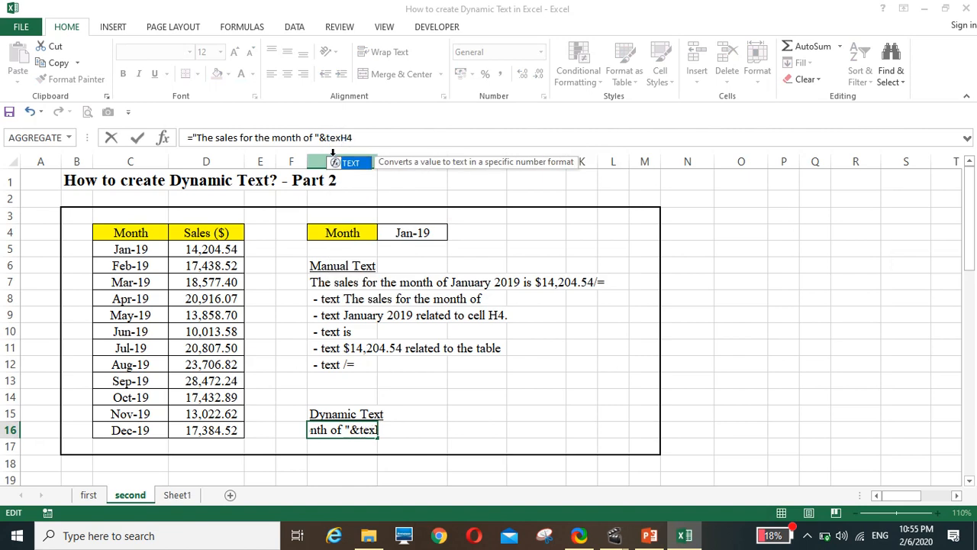
pyautogui.write('t(H4')
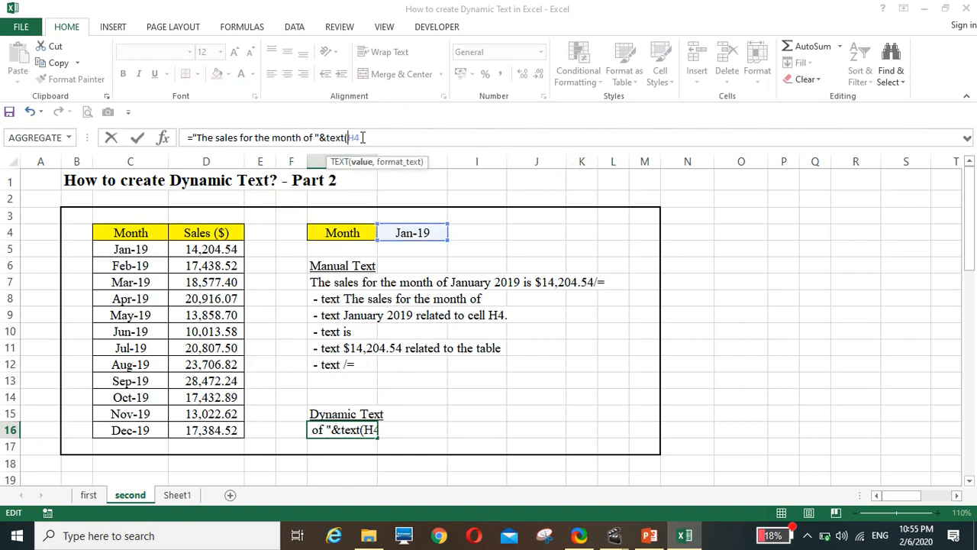
pyautogui.write(',')
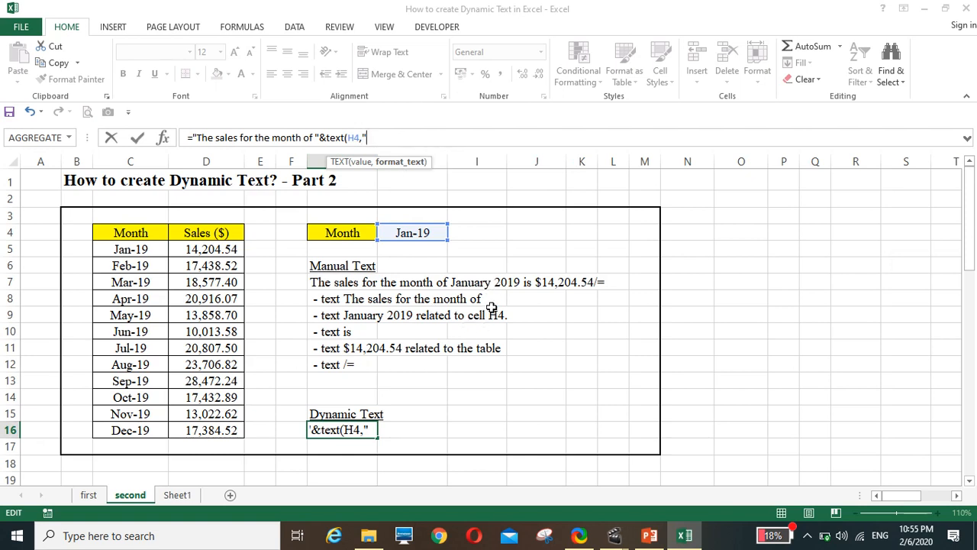
pyautogui.write('mmmm')
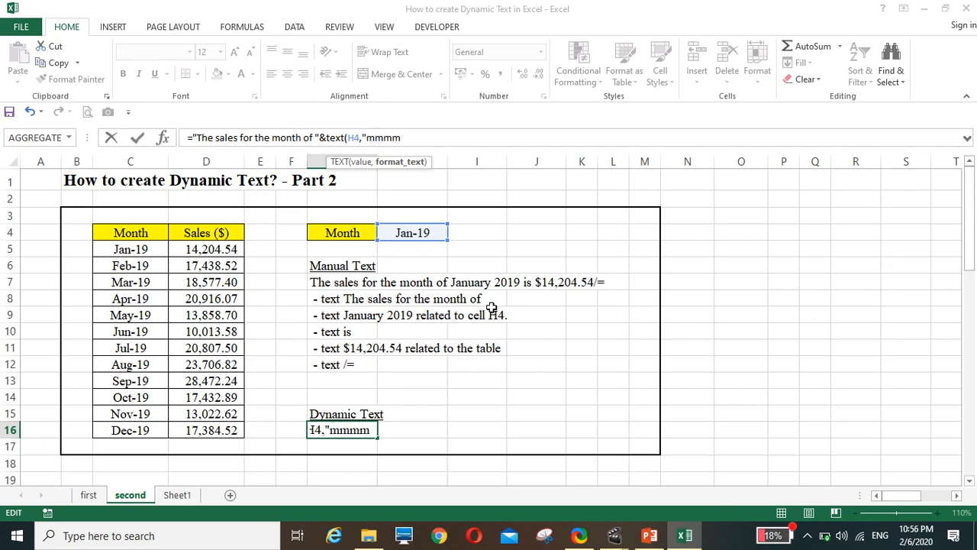
pyautogui.write(' yyy")')
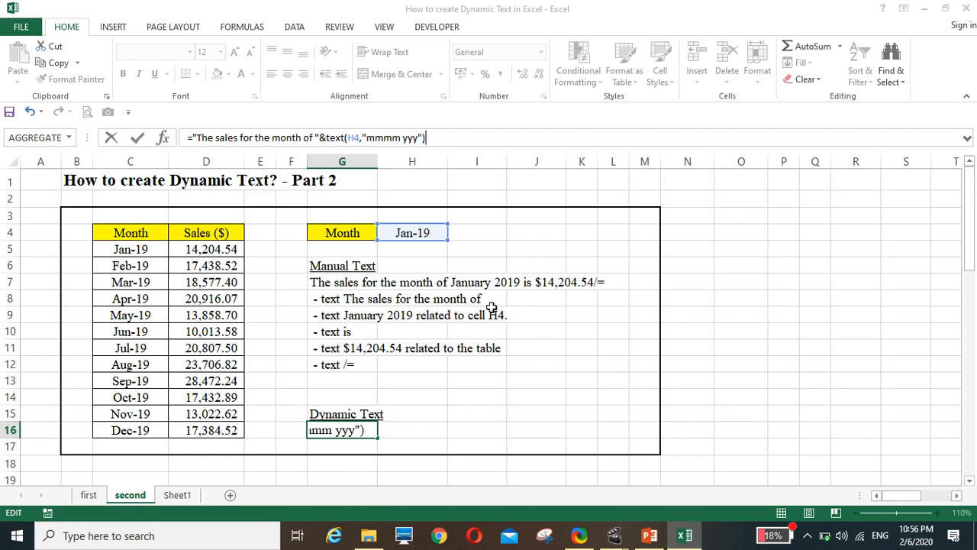
pyautogui.press('Return')
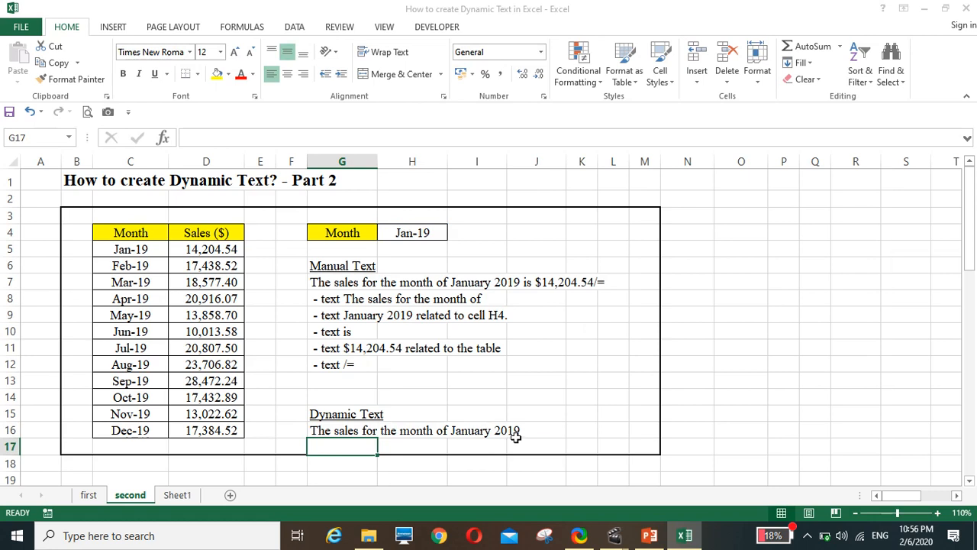
# Append &" is " to the end of the G16 formula, with a space on both sides of the word.
pyautogui.click(318, 430)
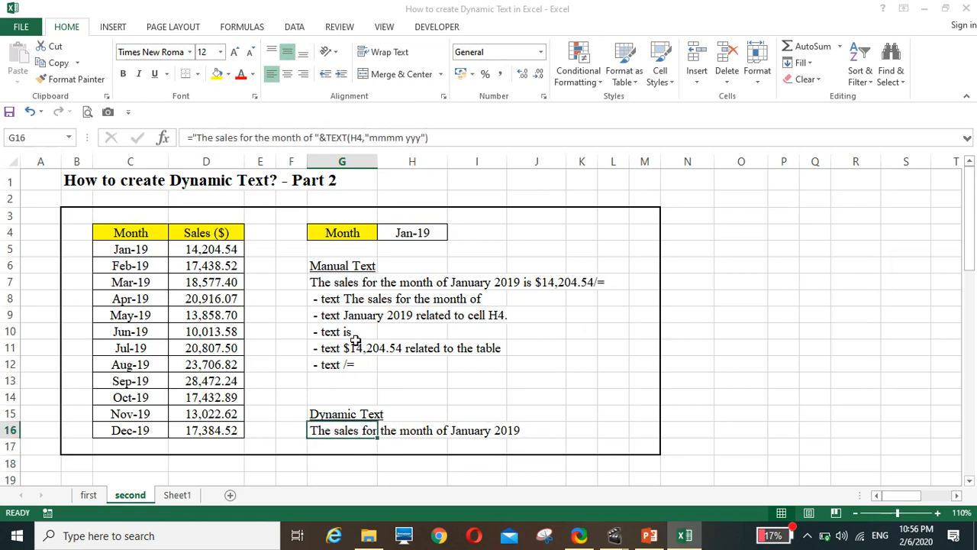
pyautogui.click(433, 136)
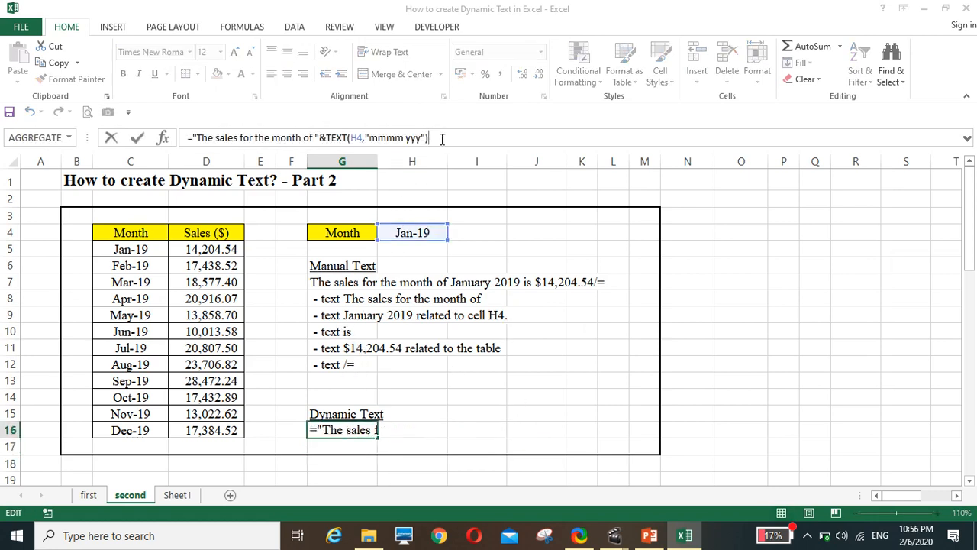
pyautogui.write('&')
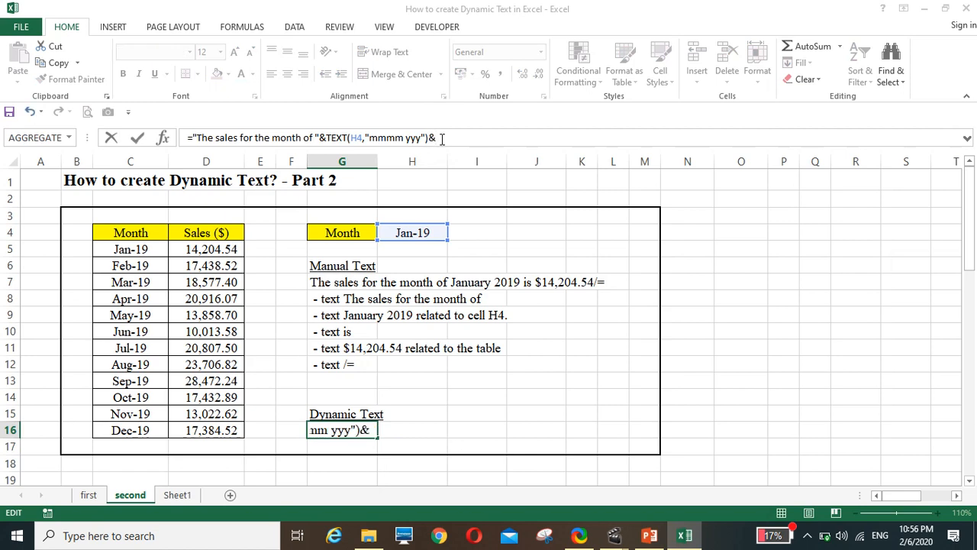
pyautogui.write('" ')
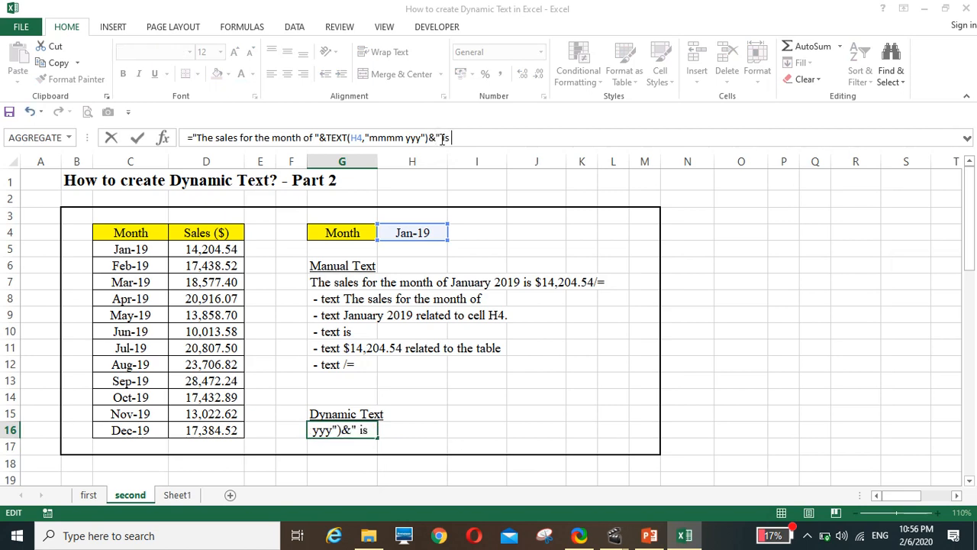
pyautogui.write('is "')
pyautogui.press('Return')
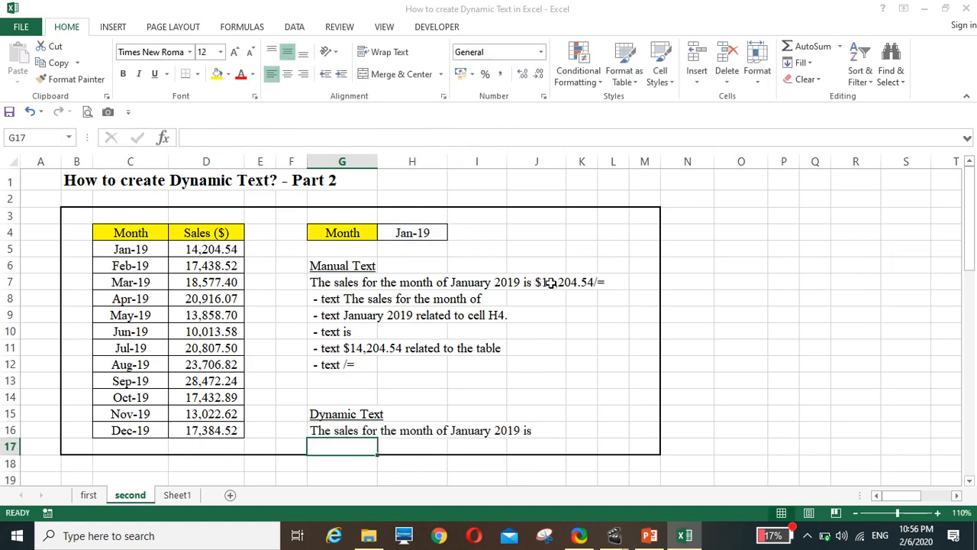
# Append &VLOOKUP(H4,C5:D16,2,0) to the end of the G16 formula to pull the selected month's sales from the table.
pyautogui.click(322, 429)
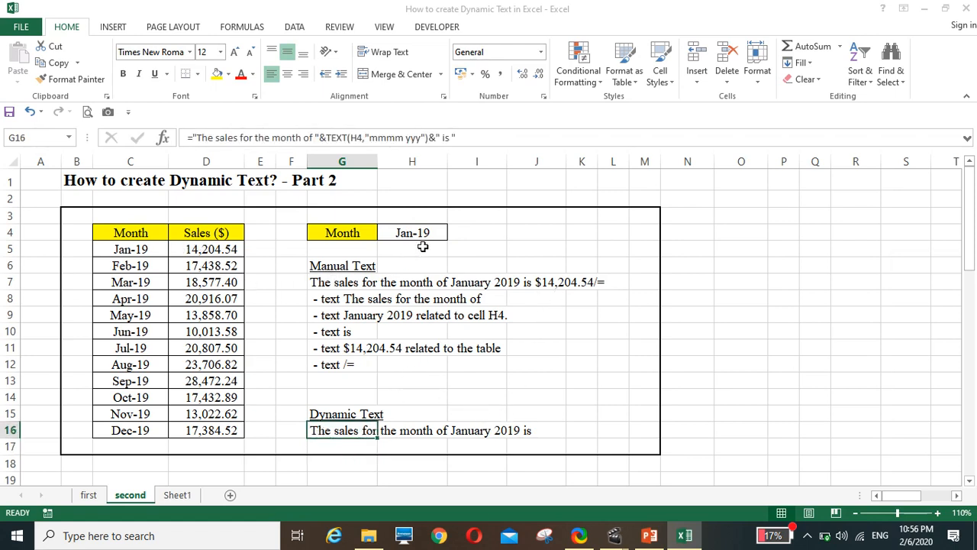
pyautogui.click(475, 137)
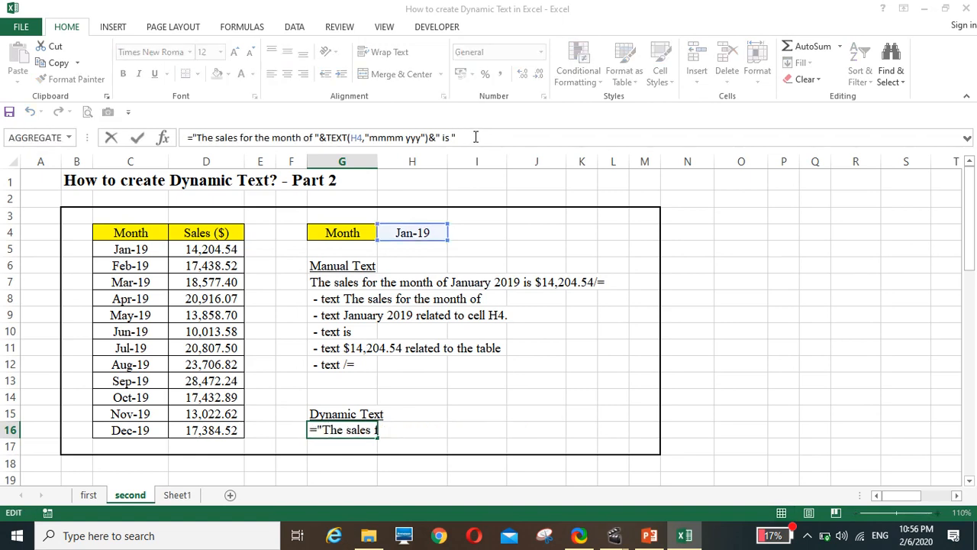
pyautogui.write('&vlookup')
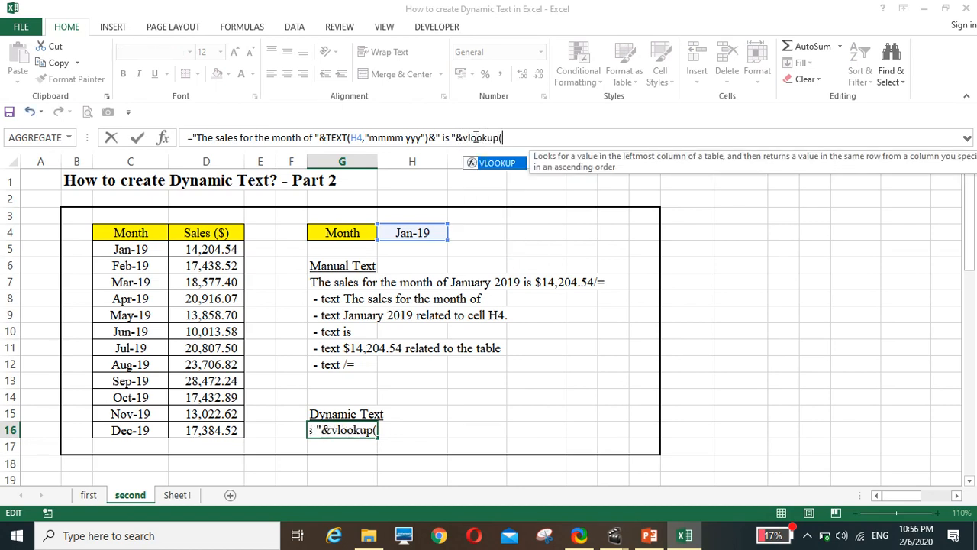
pyautogui.write('(')
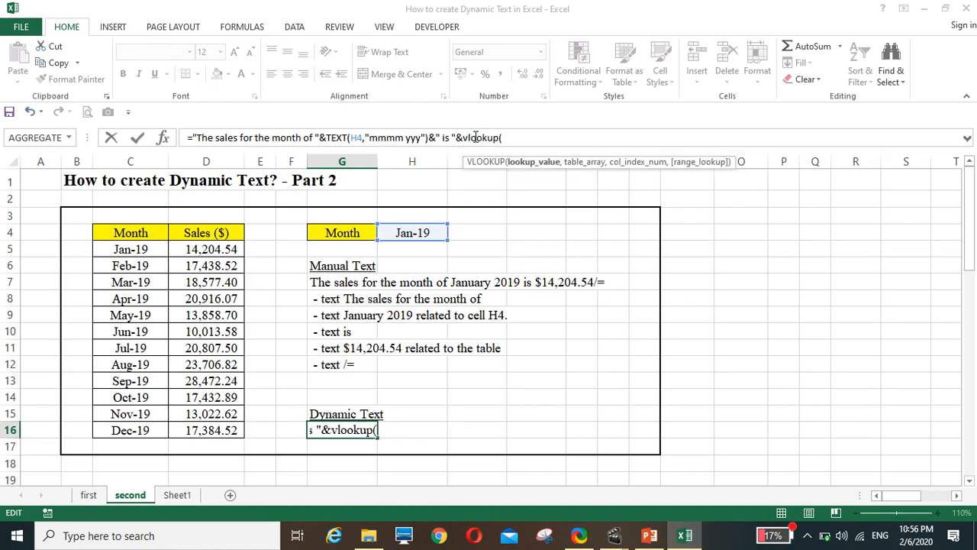
pyautogui.click(405, 232)
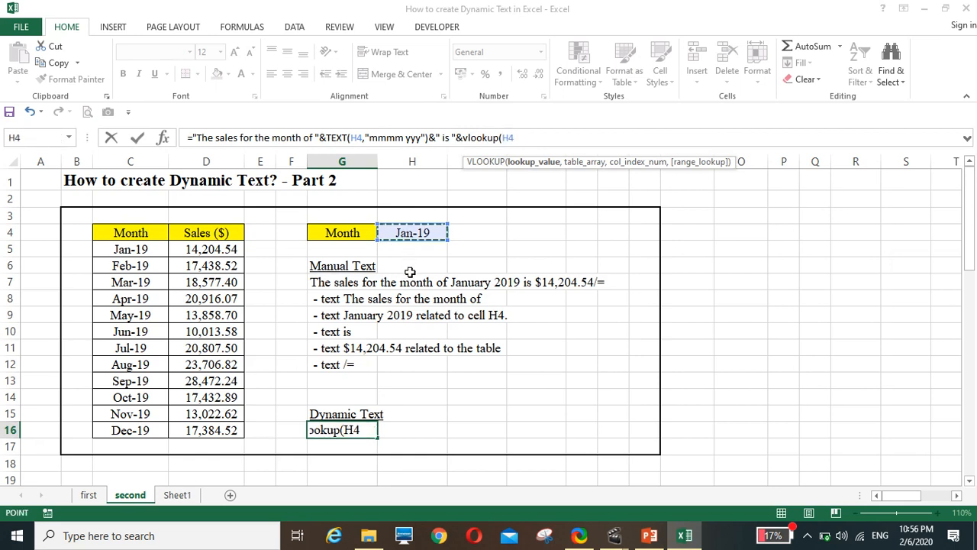
pyautogui.write(',')
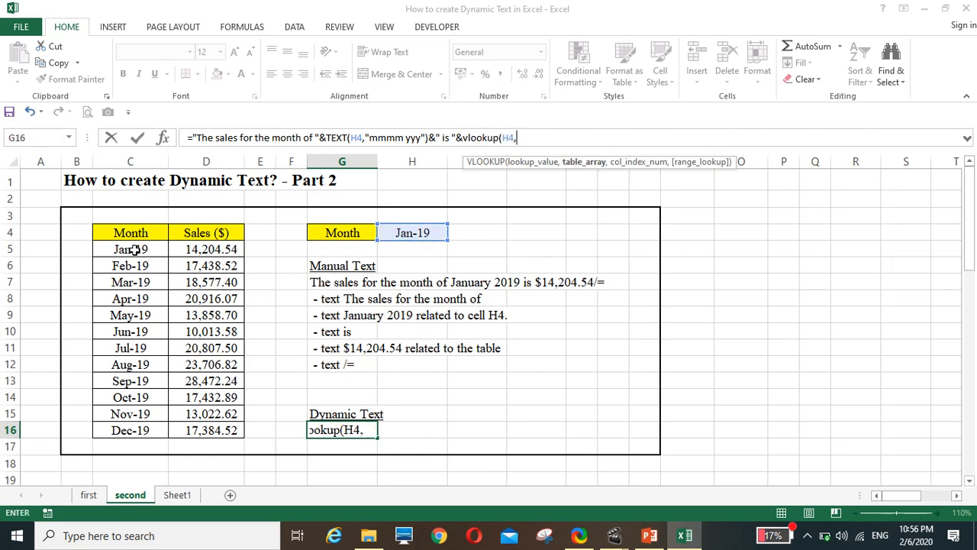
pyautogui.moveTo(122, 250); pyautogui.dragTo(202, 430)
pyautogui.write(',')
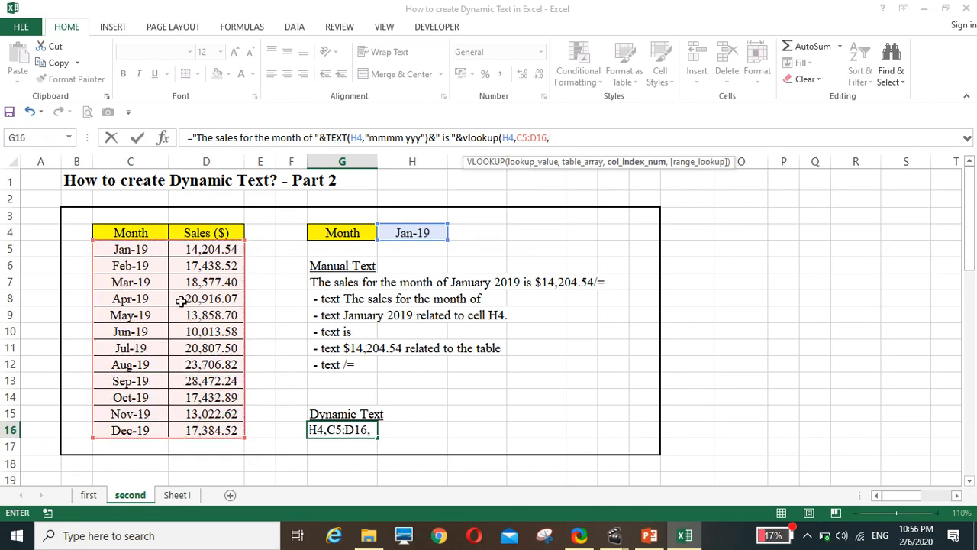
pyautogui.write('2,')
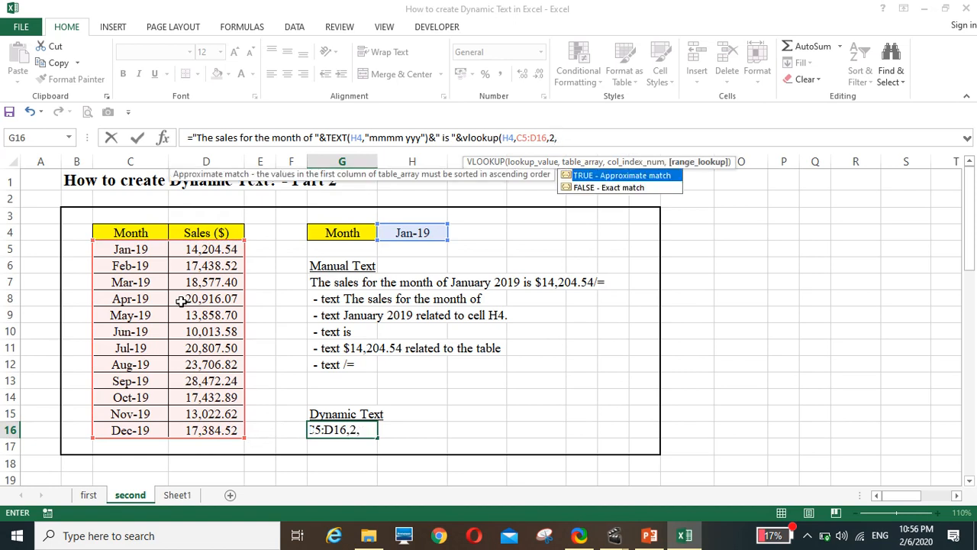
pyautogui.write('0)')
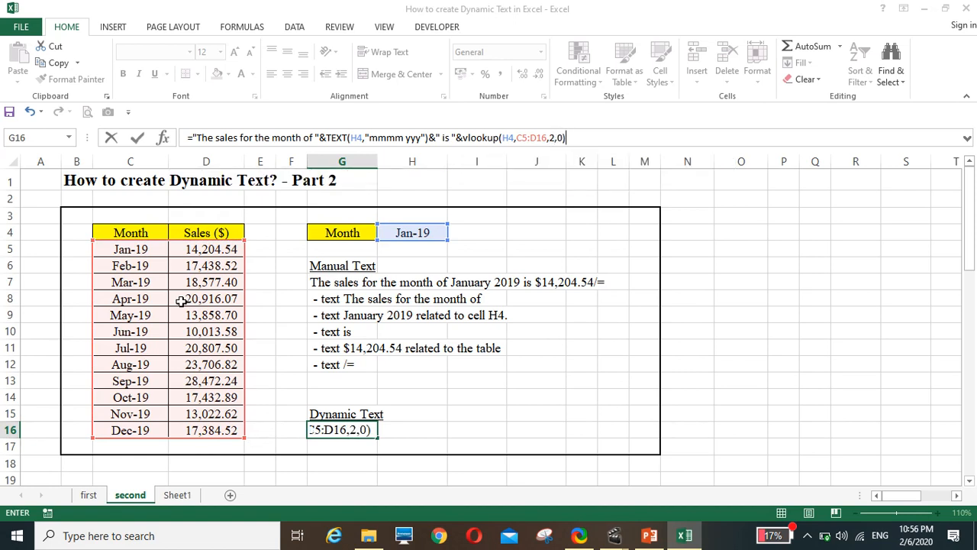
pyautogui.press('Return')
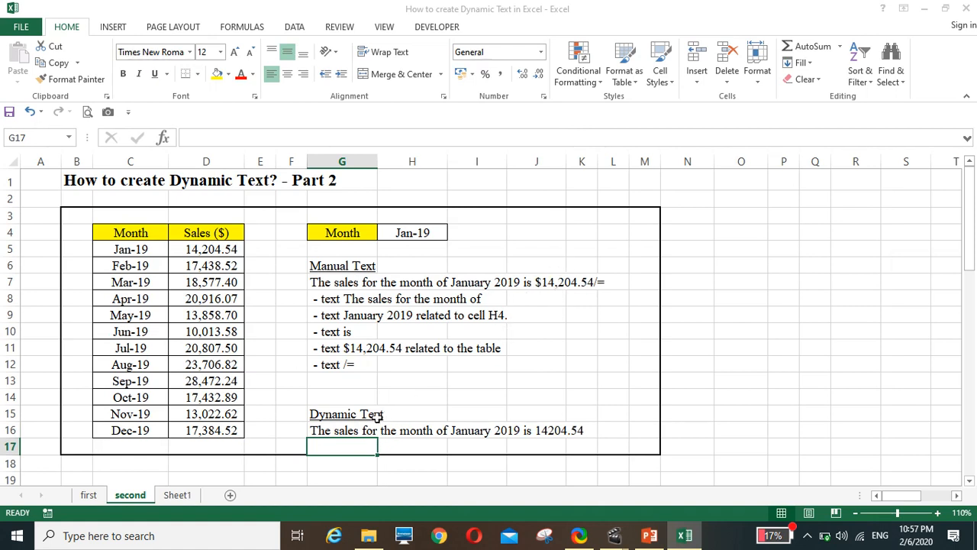
# Wrap the VLOOKUP in the G16 formula in a TEXT function with the format "$0,0.00".
pyautogui.click(319, 430)
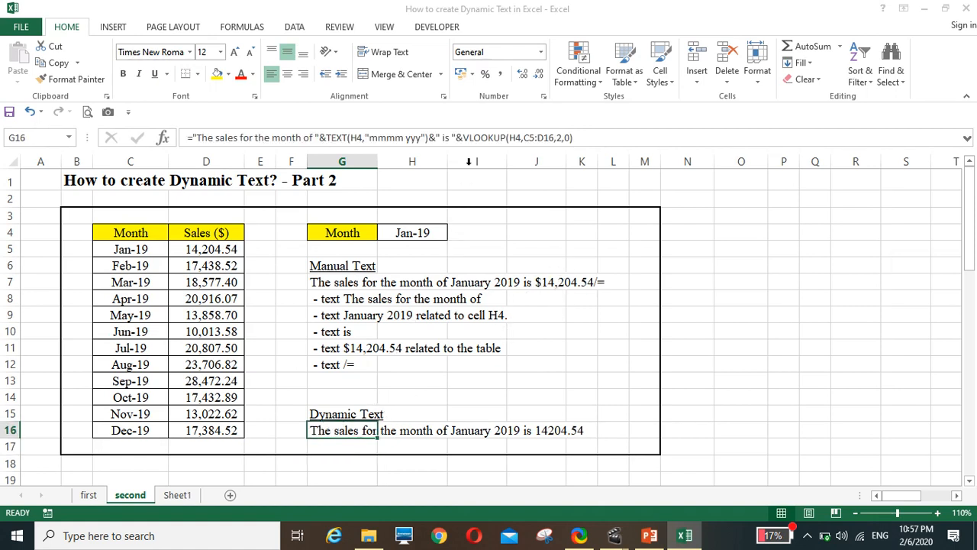
pyautogui.click(463, 138)
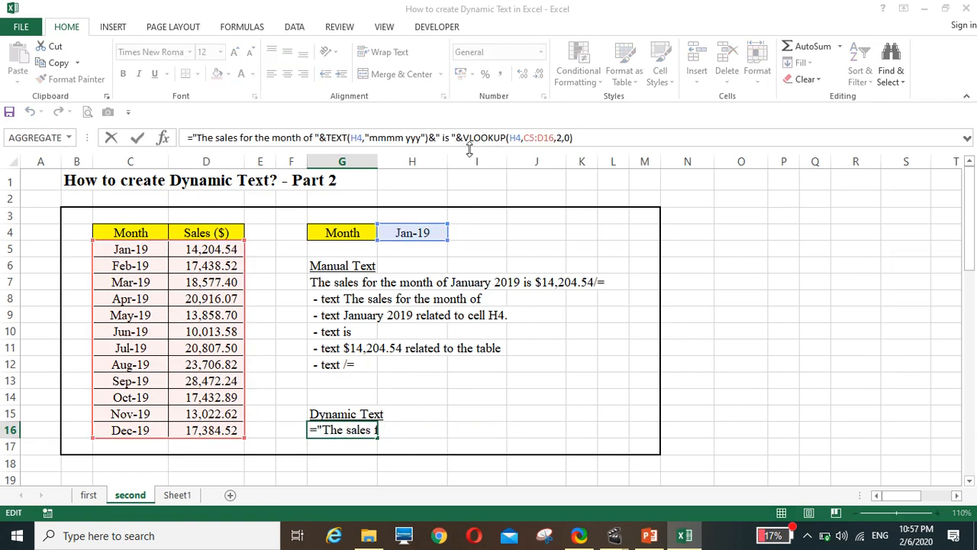
pyautogui.write('text')
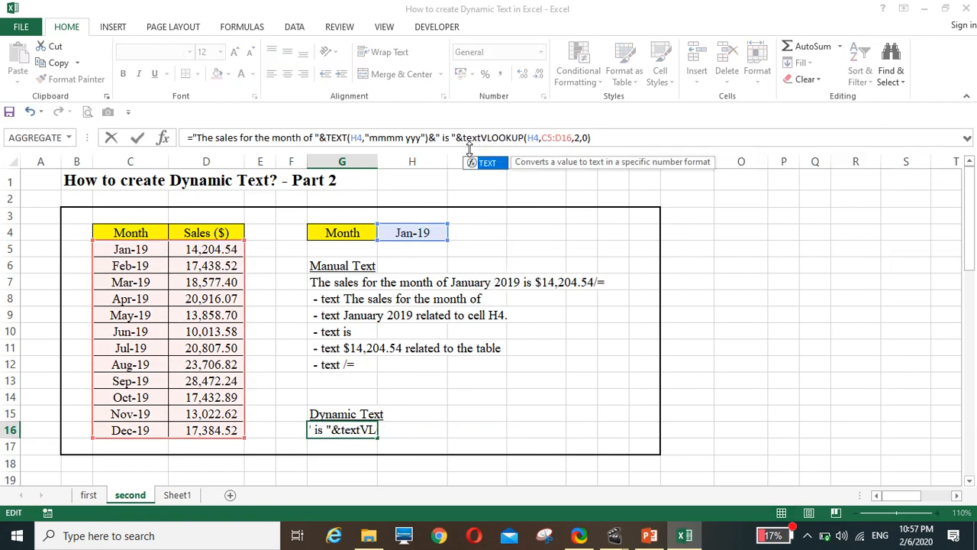
pyautogui.write('(')
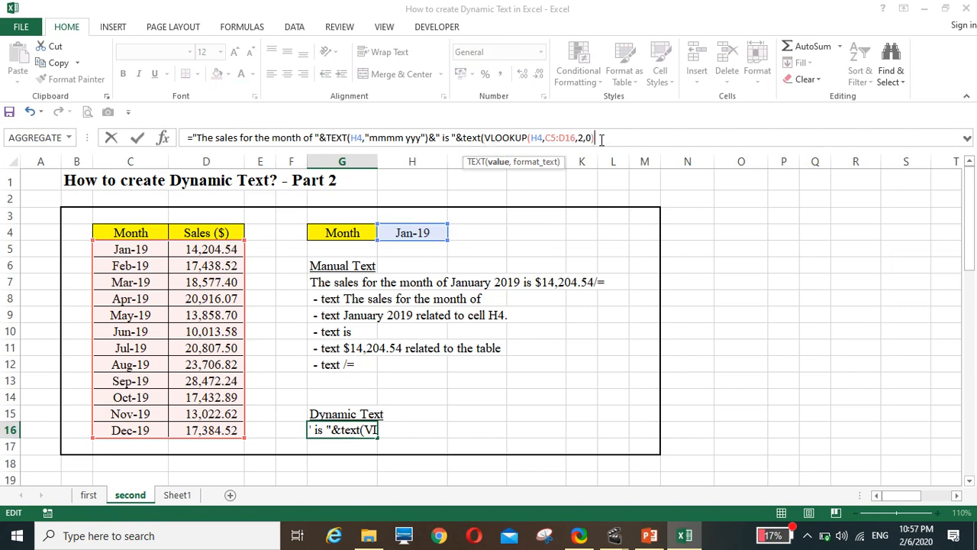
pyautogui.write(',')
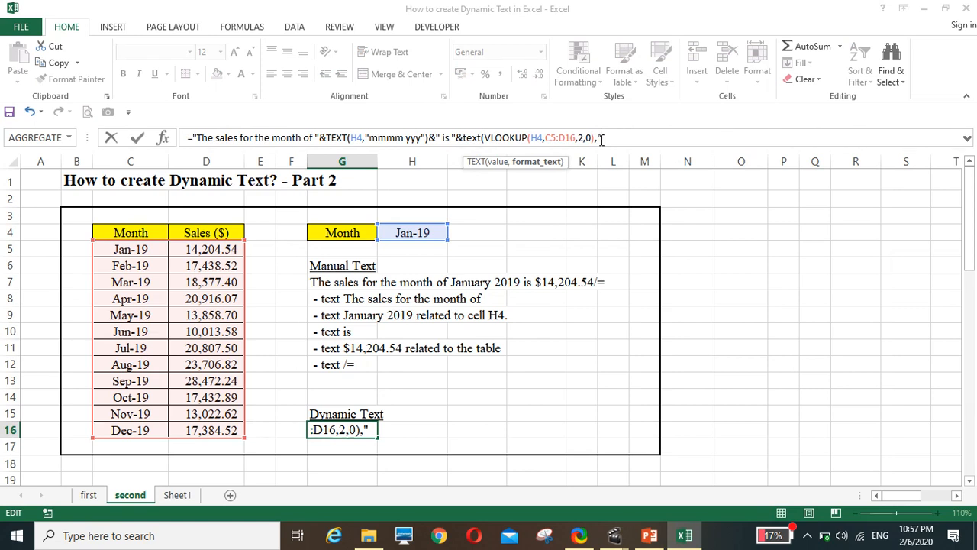
pyautogui.write('"$0')
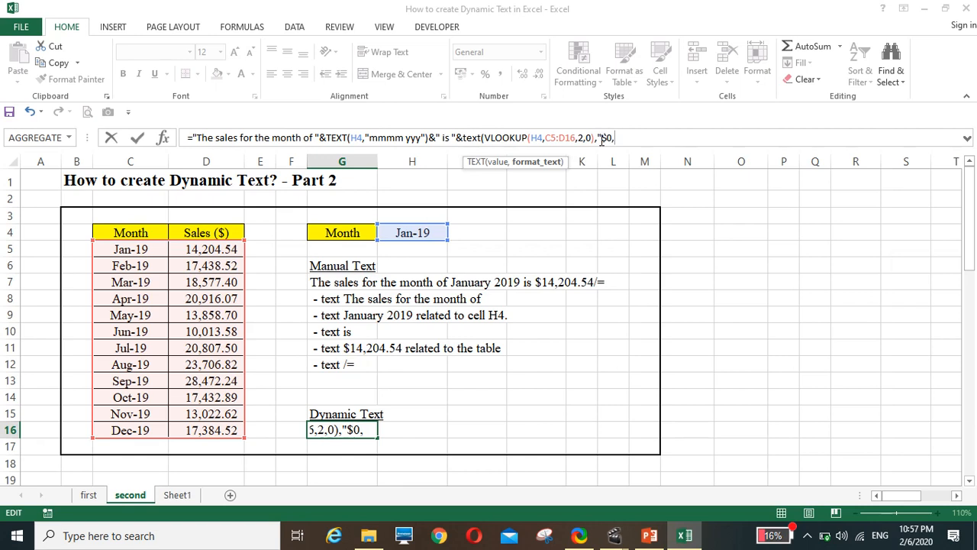
pyautogui.write(',0.00')
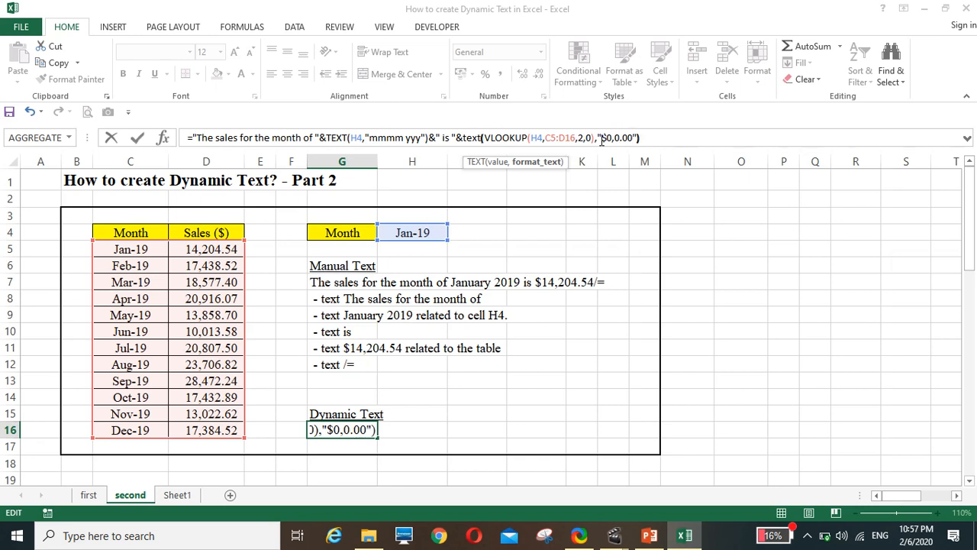
pyautogui.press('Return')
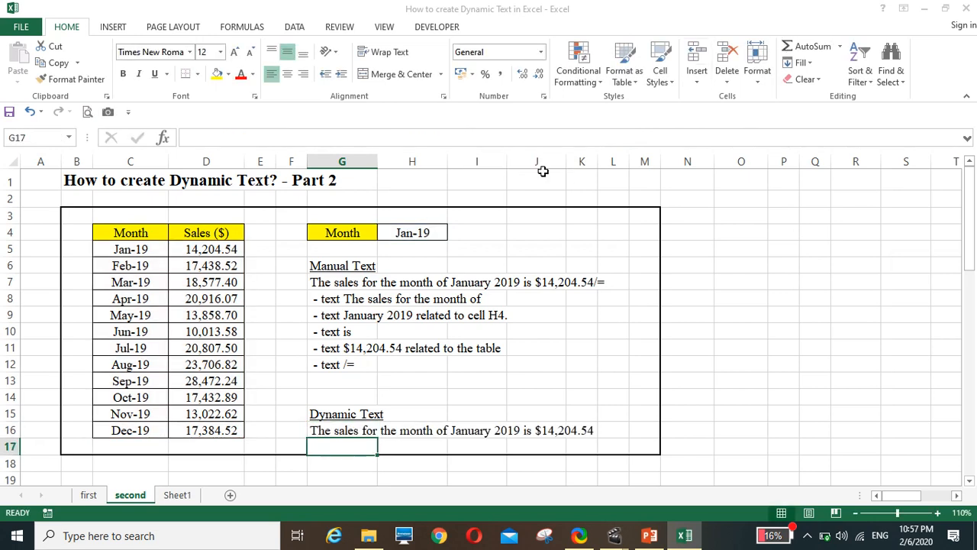
# Append &"/=" to the end of the G16 formula.
pyautogui.click(315, 430)
pyautogui.click(653, 138)
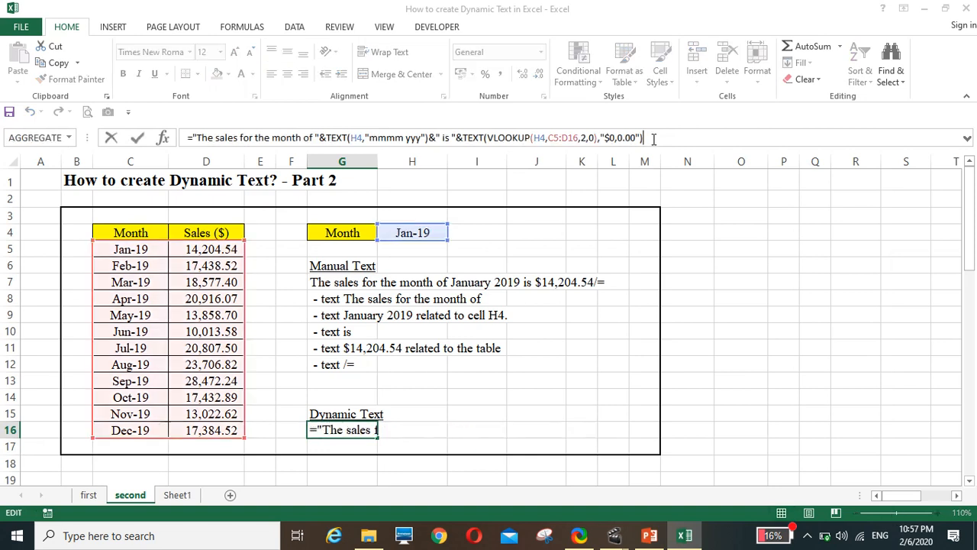
pyautogui.write('&')
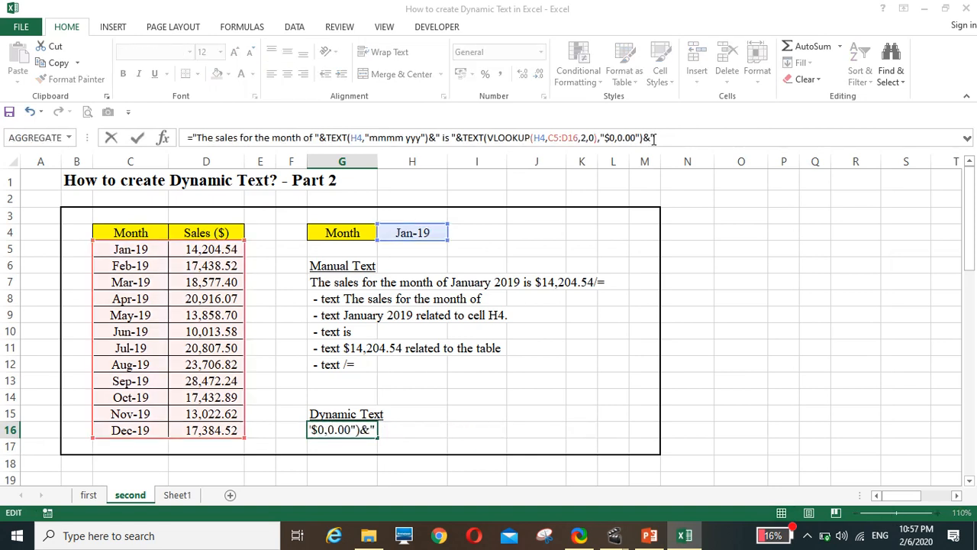
pyautogui.write('"/')
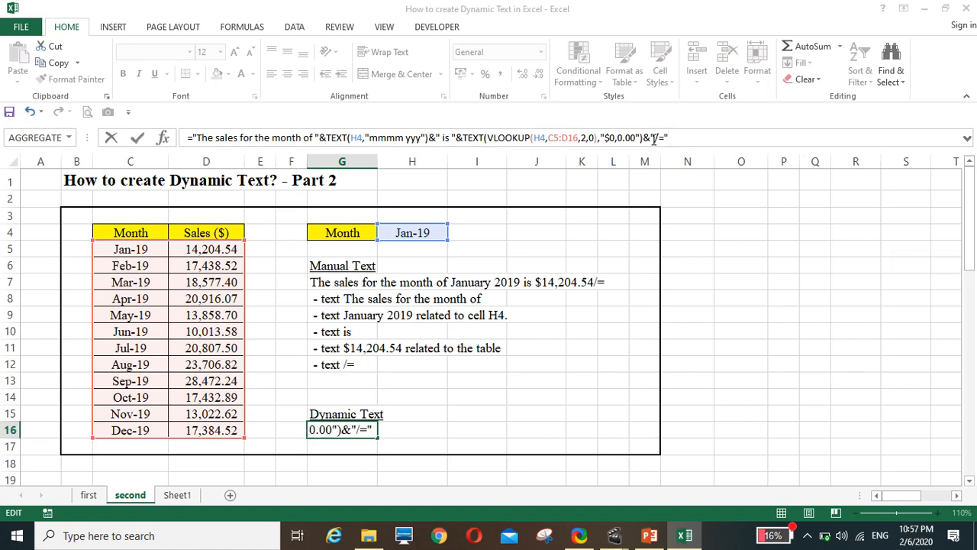
pyautogui.write('="')
pyautogui.press('Return')
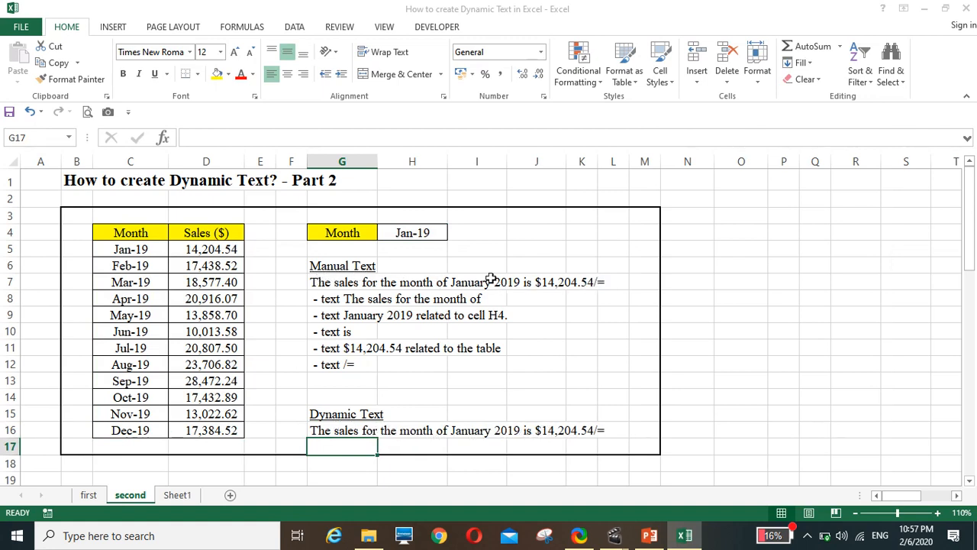
# Test the dynamic sentence by setting the month in H4 to Apr-19 and then to Oct-19.
pyautogui.click(408, 232)
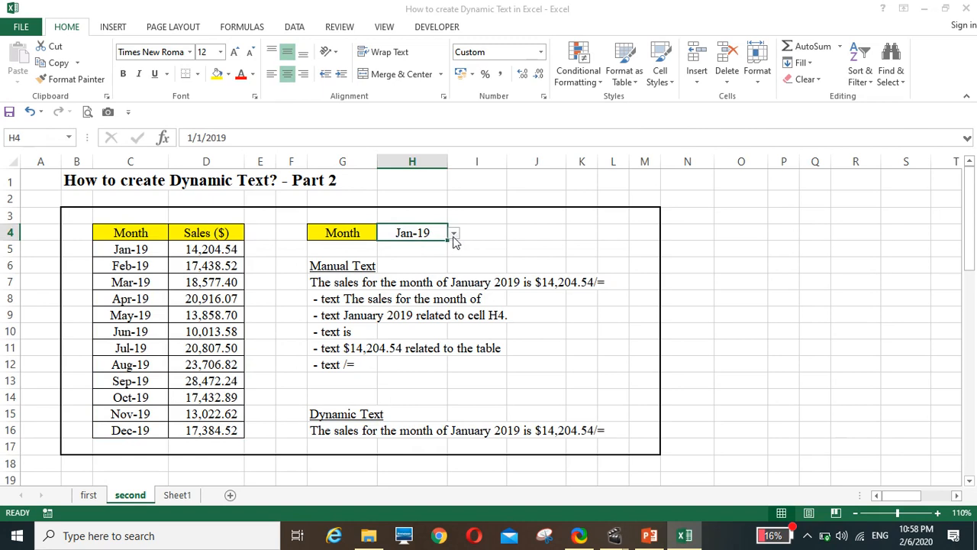
pyautogui.click(453, 232)
pyautogui.click(424, 277)
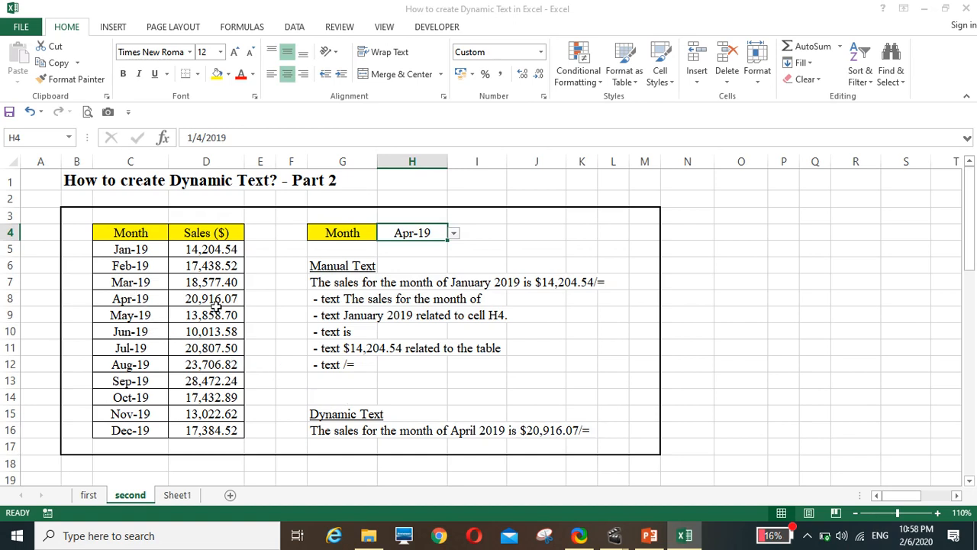
pyautogui.click(453, 234)
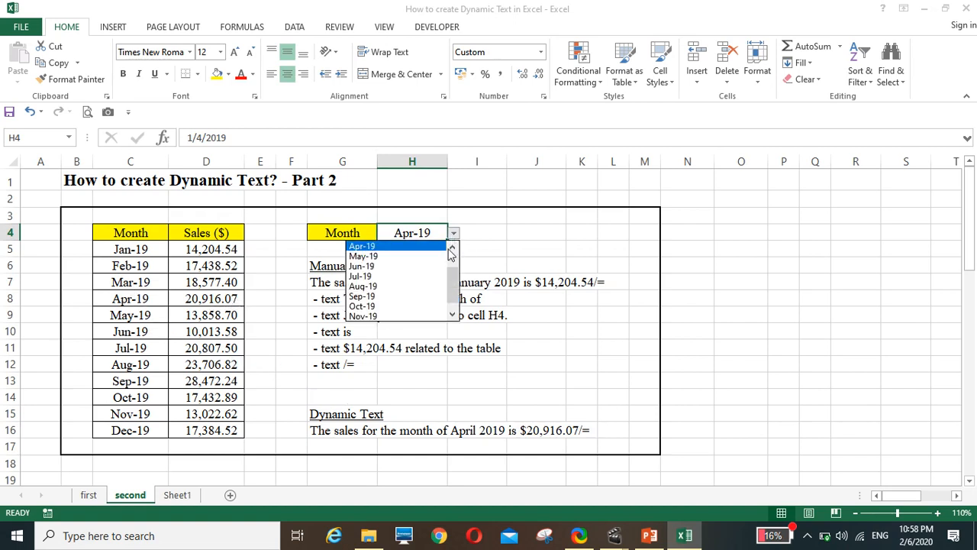
pyautogui.click(429, 307)
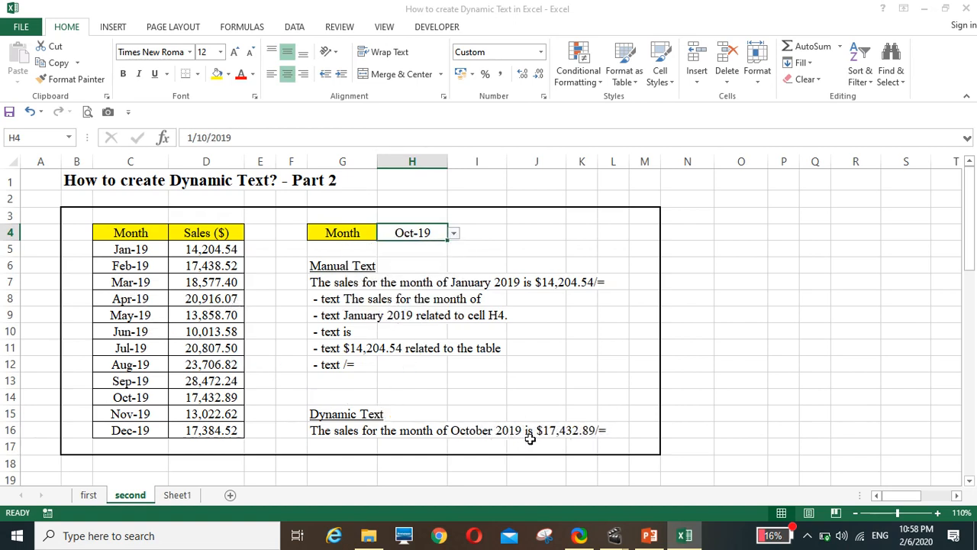